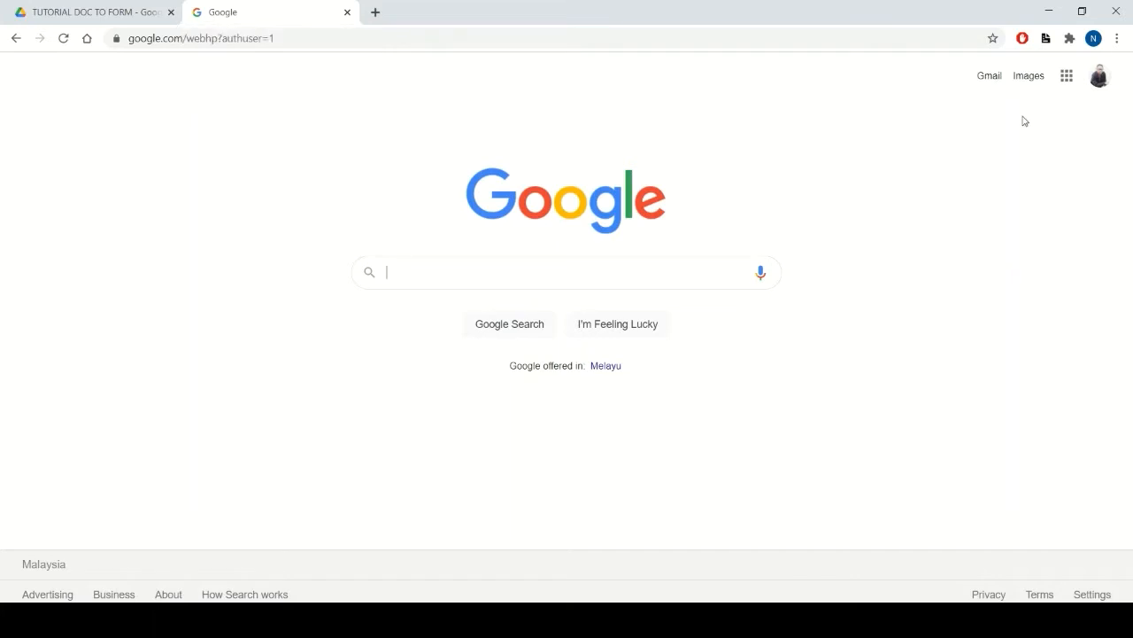
- Open Google Forms from the Google homepage and create a new blank form
click(1067, 77)
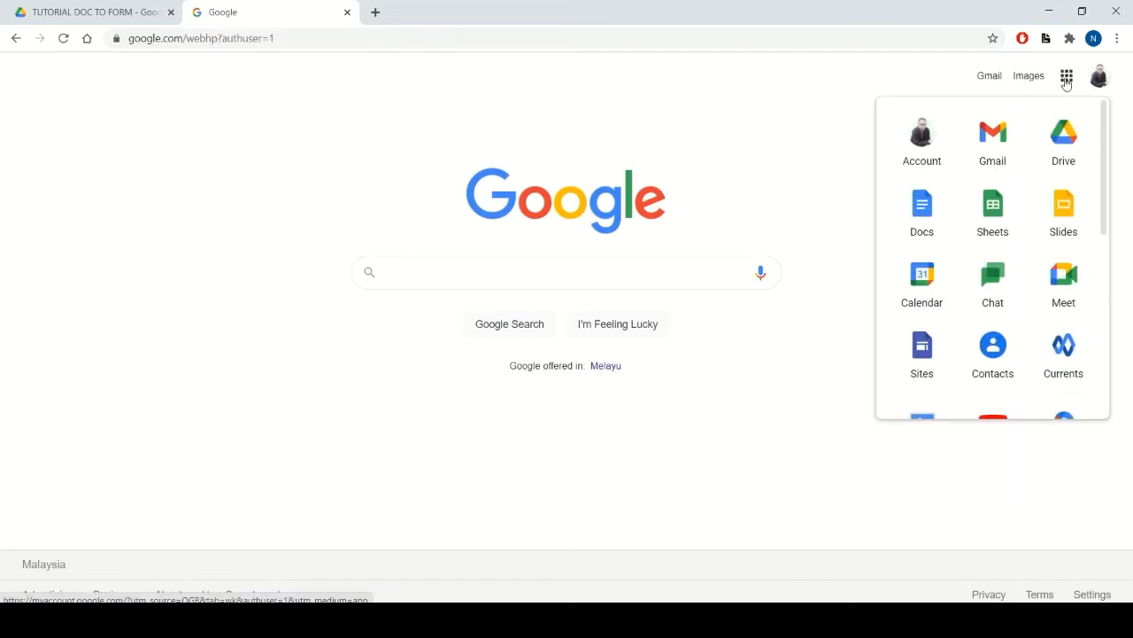
scroll(1009, 157, down, 3)
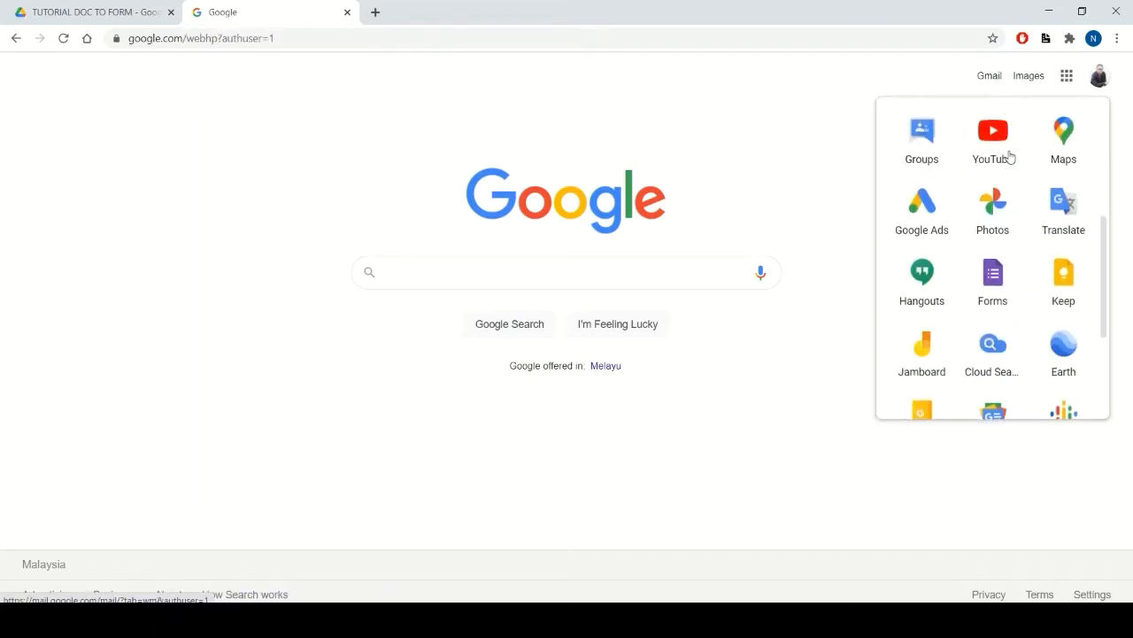
click(994, 292)
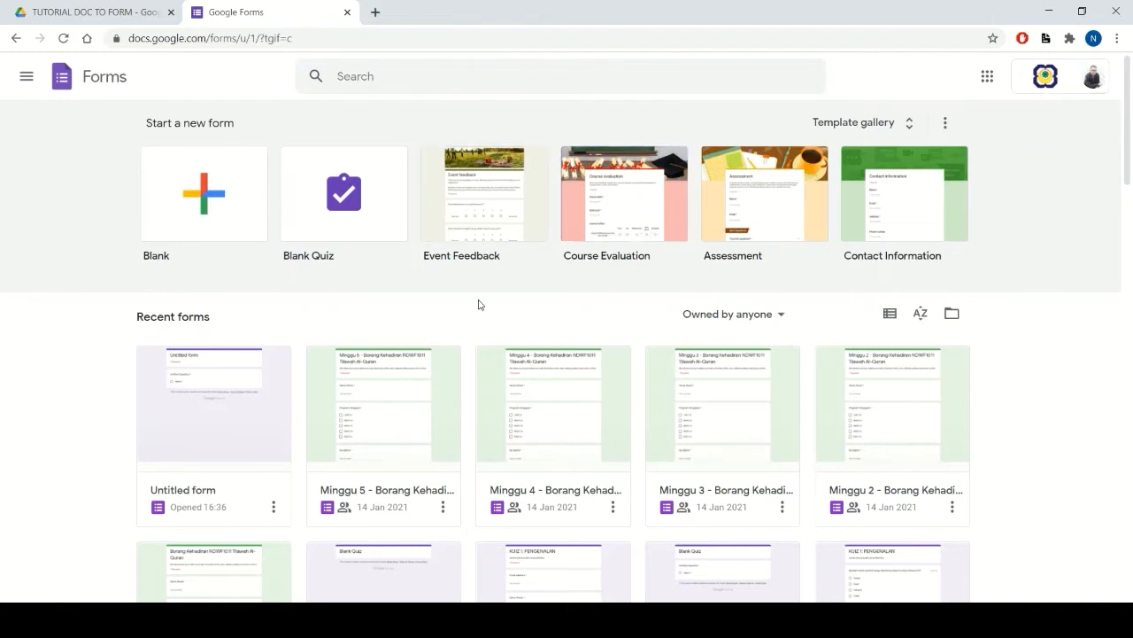
click(199, 206)
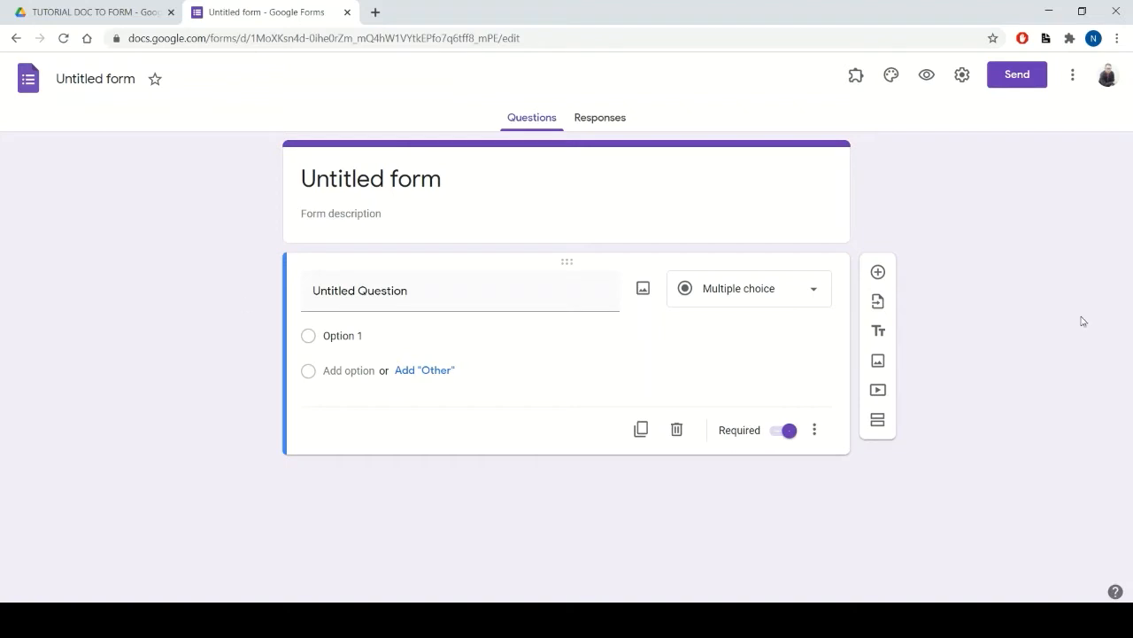
- Open the Google Workspace Marketplace of add-ons for the form and search it for Form Builder
click(1070, 87)
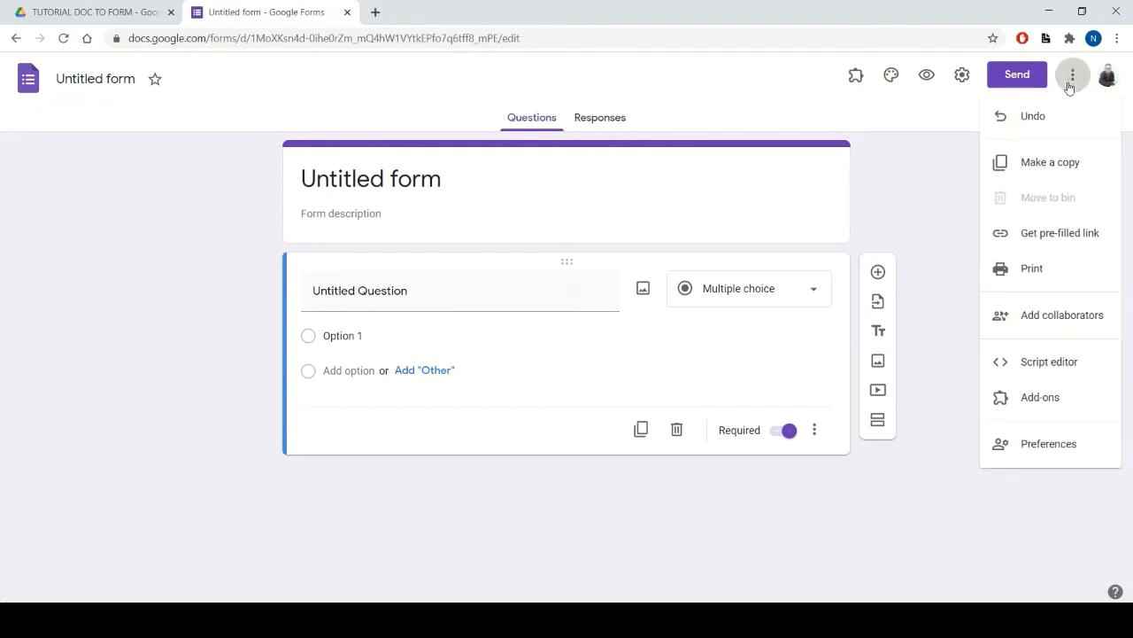
click(1083, 404)
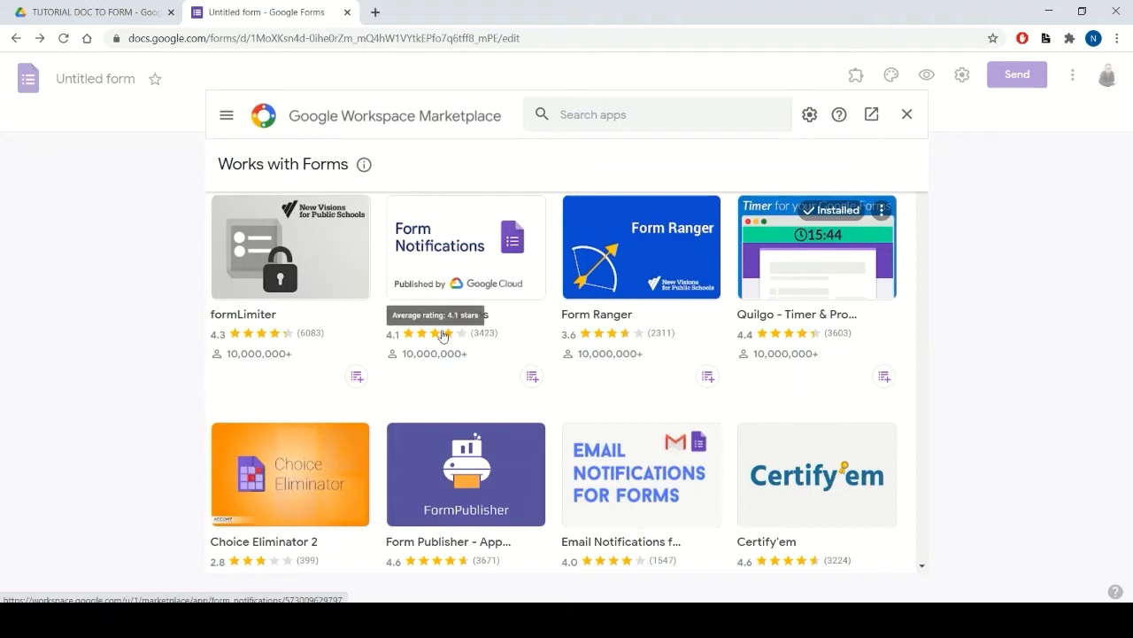
scroll(443, 337, down, 3)
scroll(443, 336, up, 3)
click(591, 116)
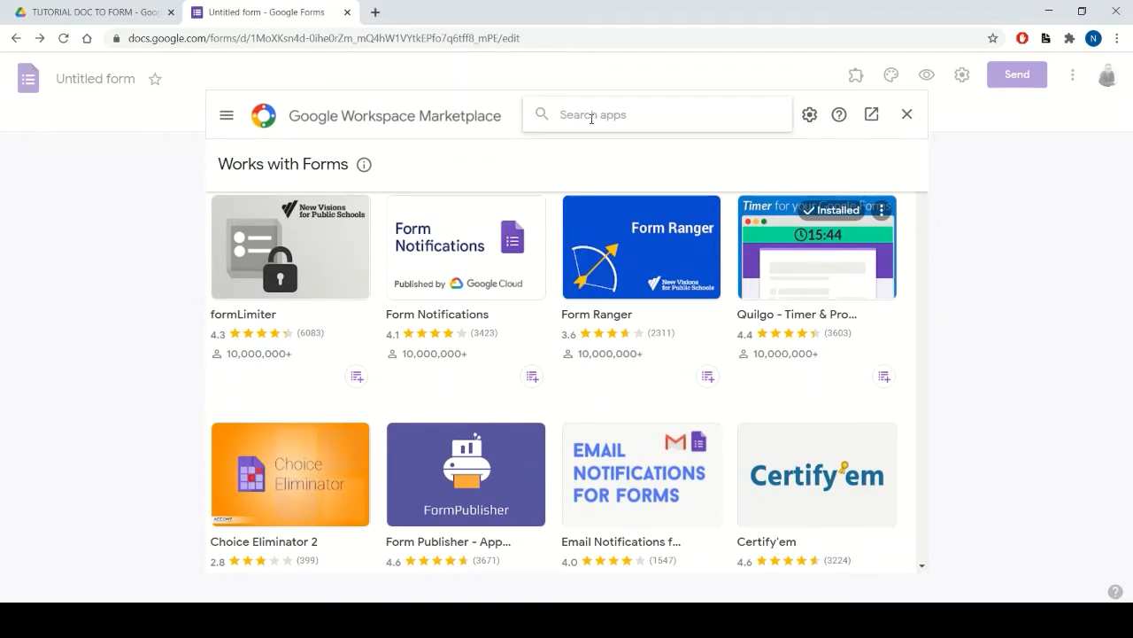
text(form builder)
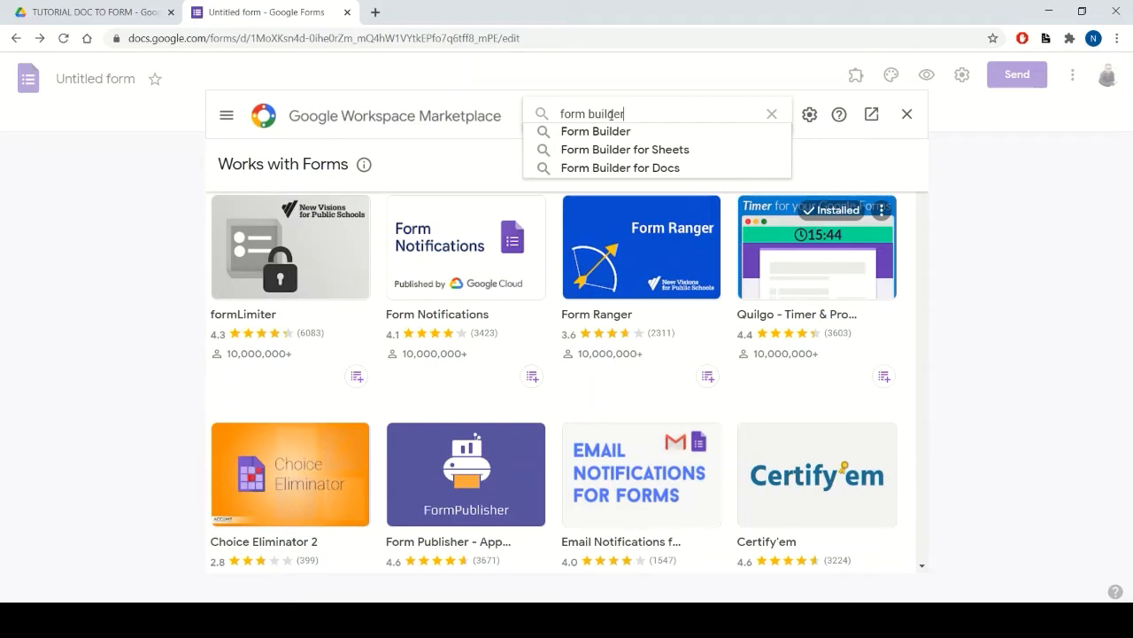
click(628, 131)
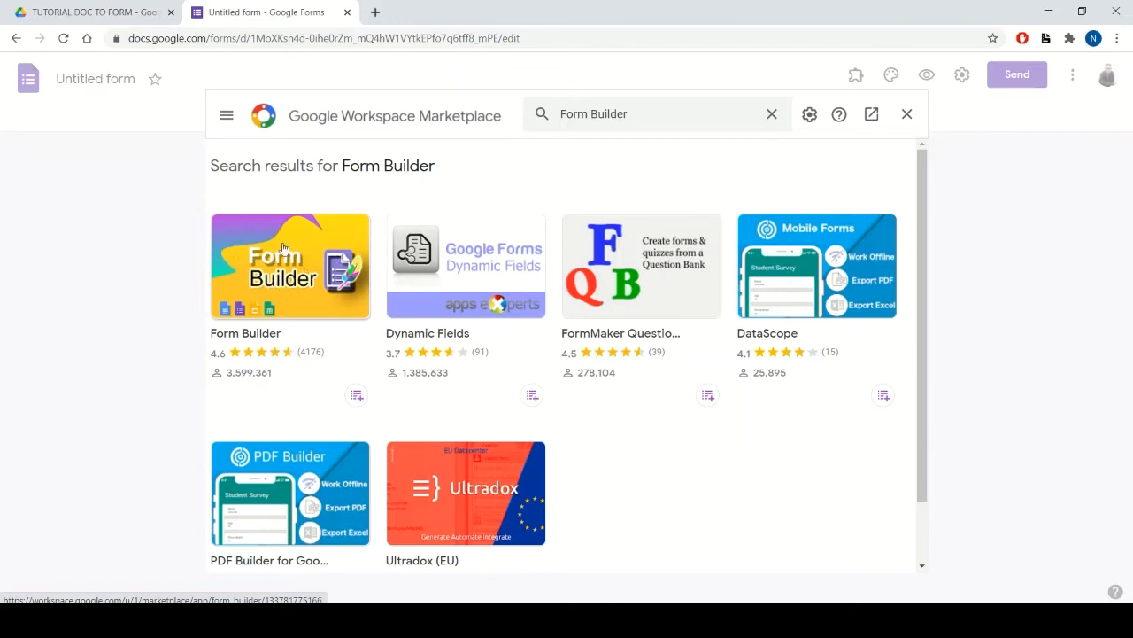
- Install the Form Builder add-on with the listed account, allow its requested permissions, and return to the form
click(298, 271)
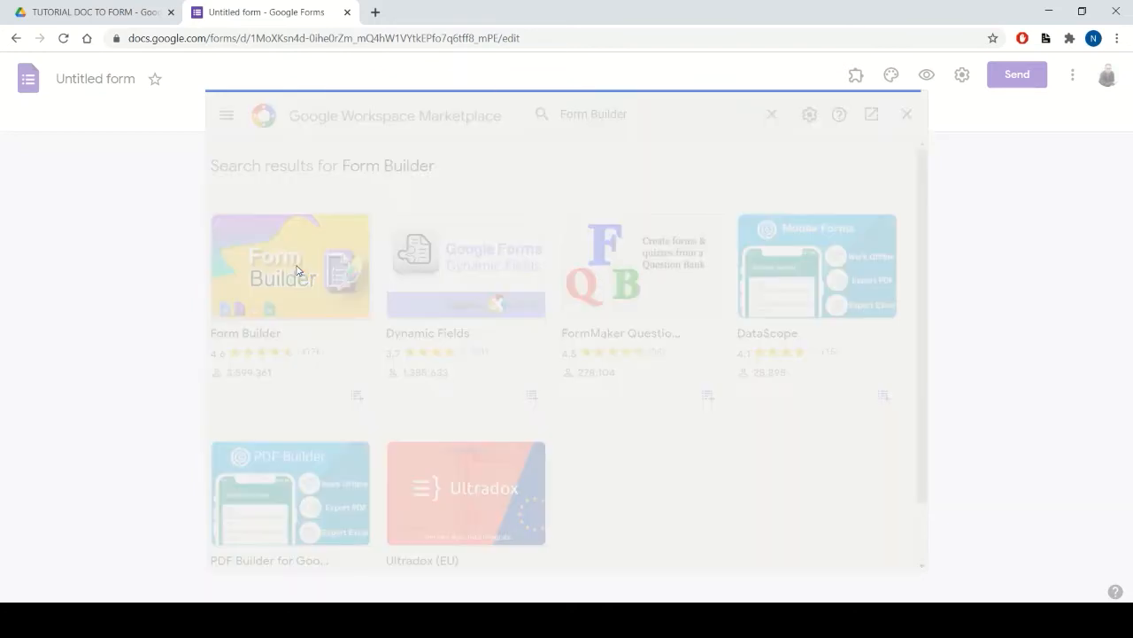
click(559, 284)
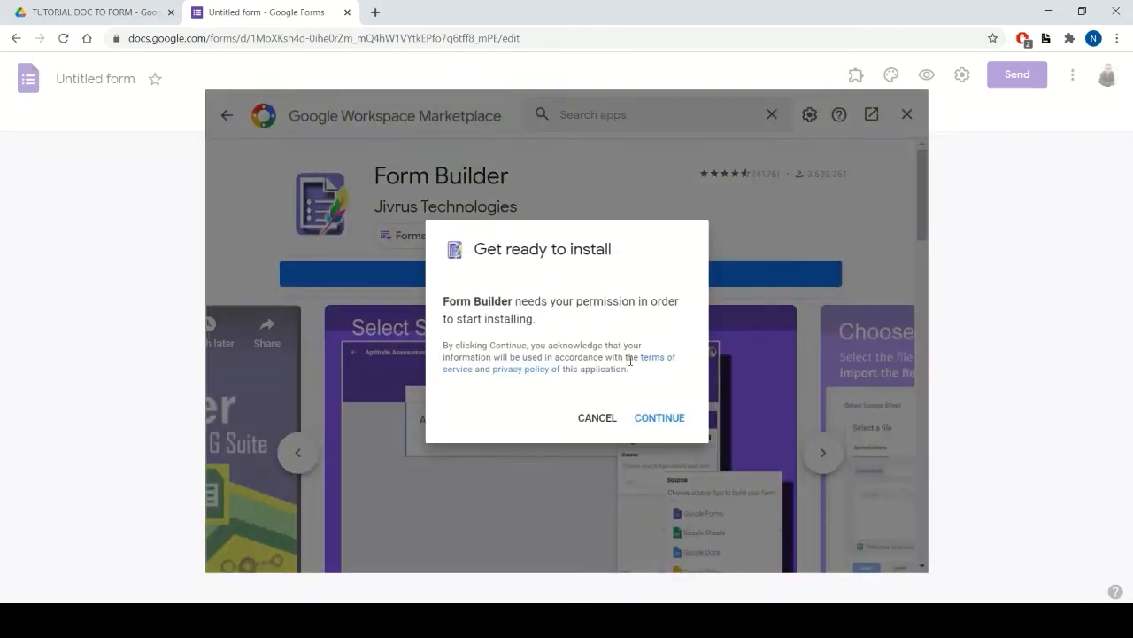
click(649, 417)
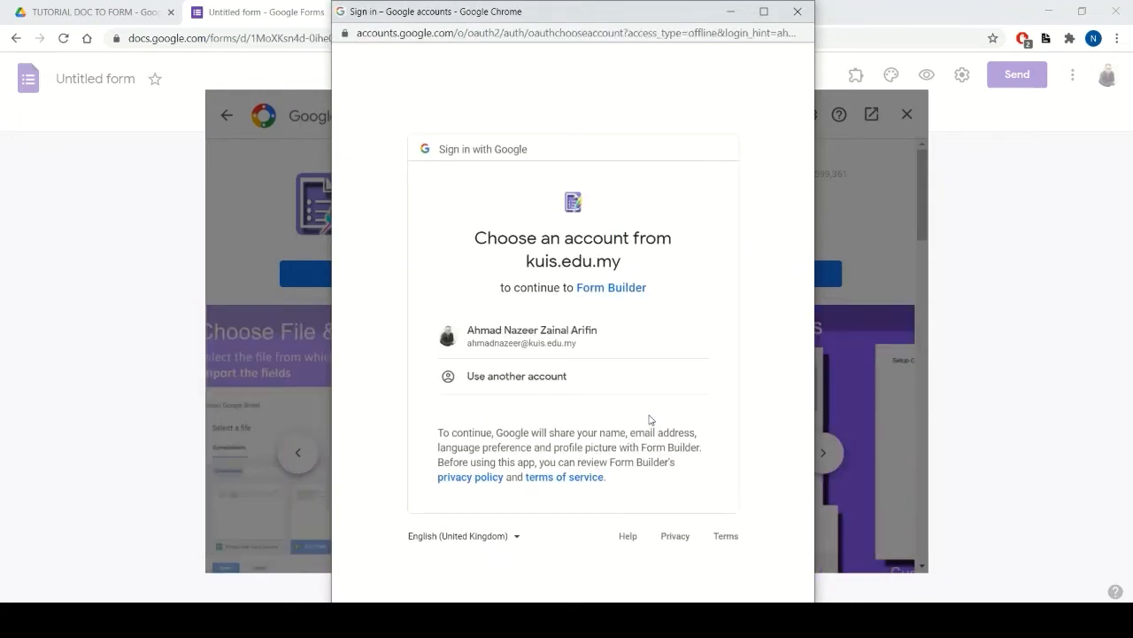
click(546, 337)
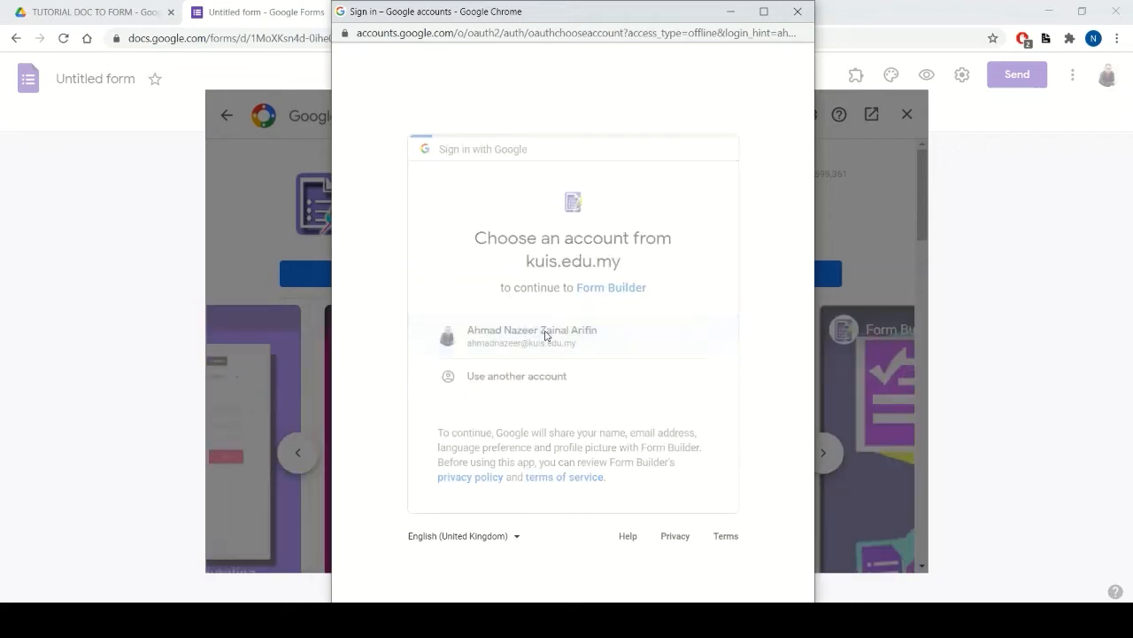
scroll(546, 336, down, 4)
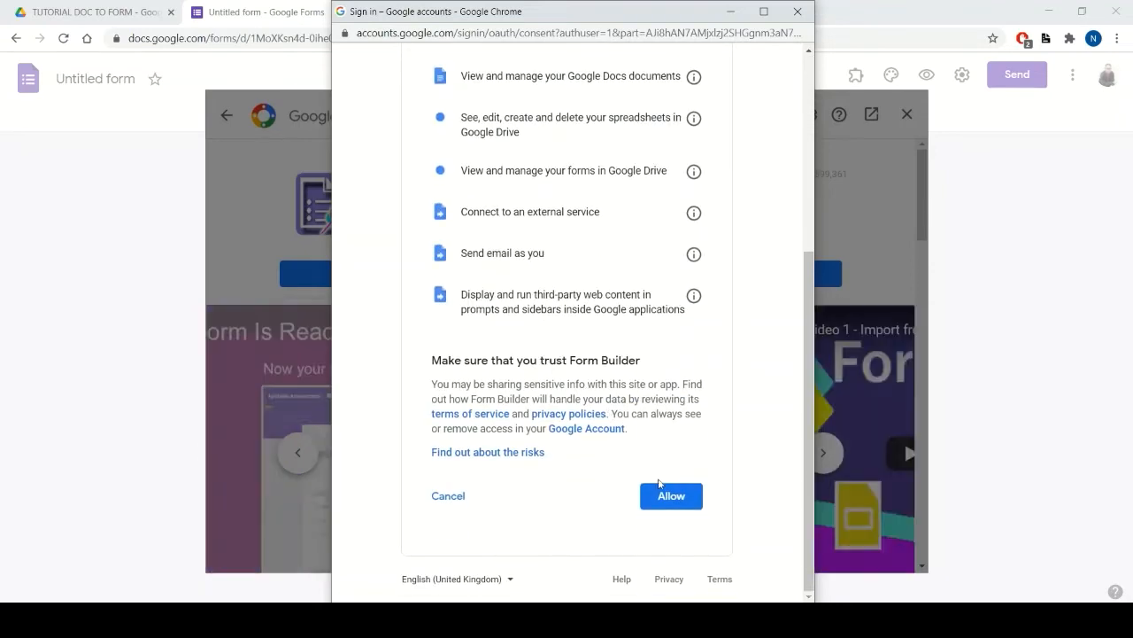
click(668, 496)
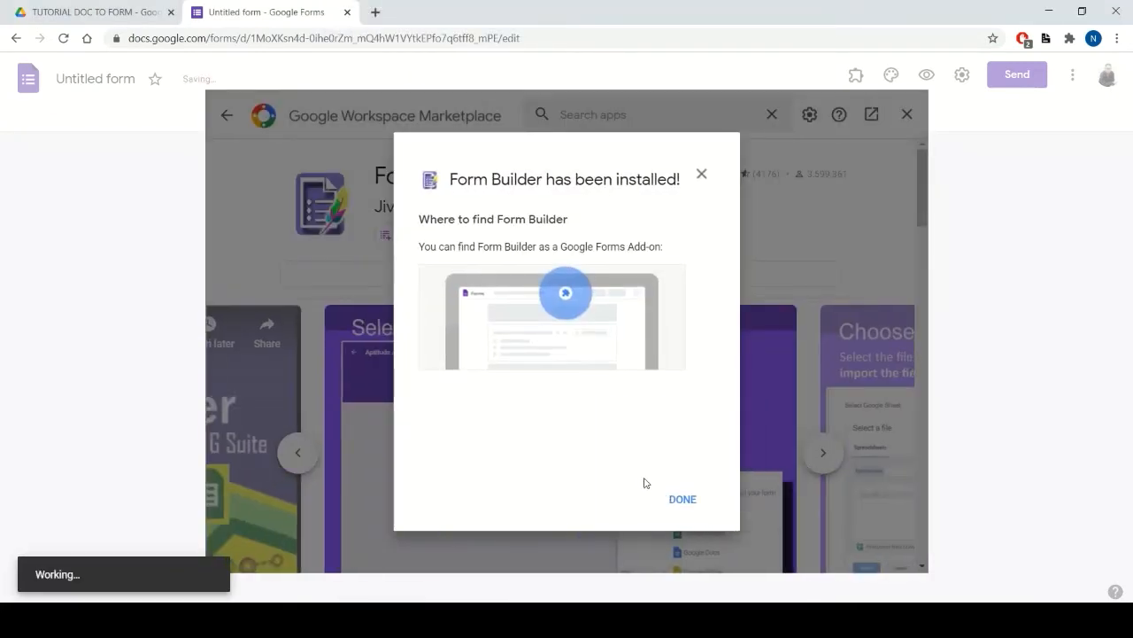
click(682, 499)
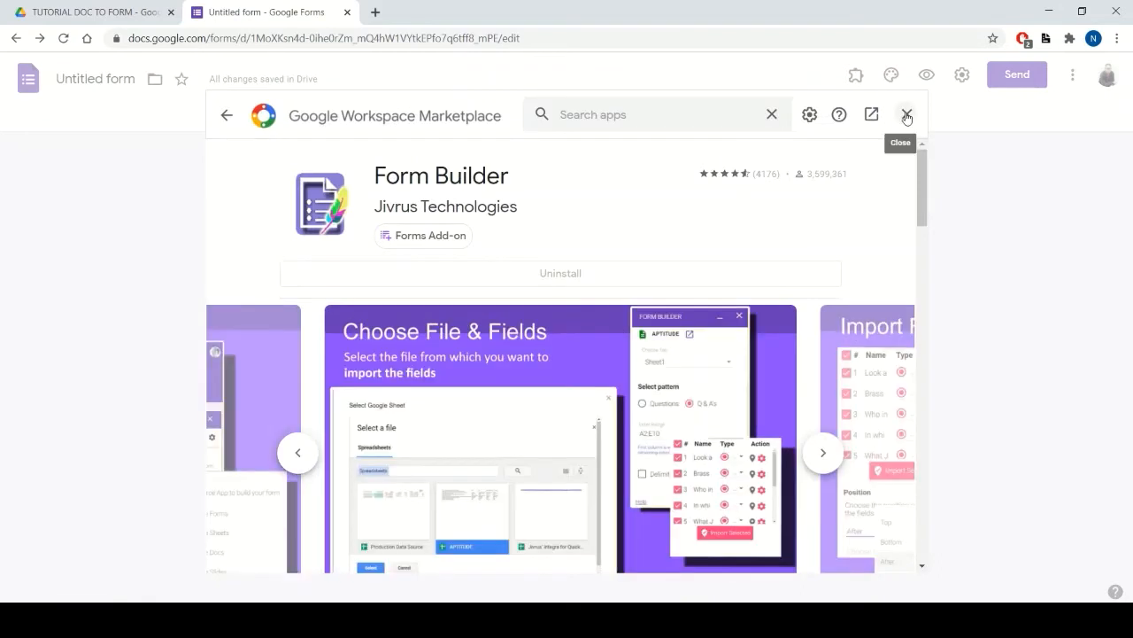
click(905, 114)
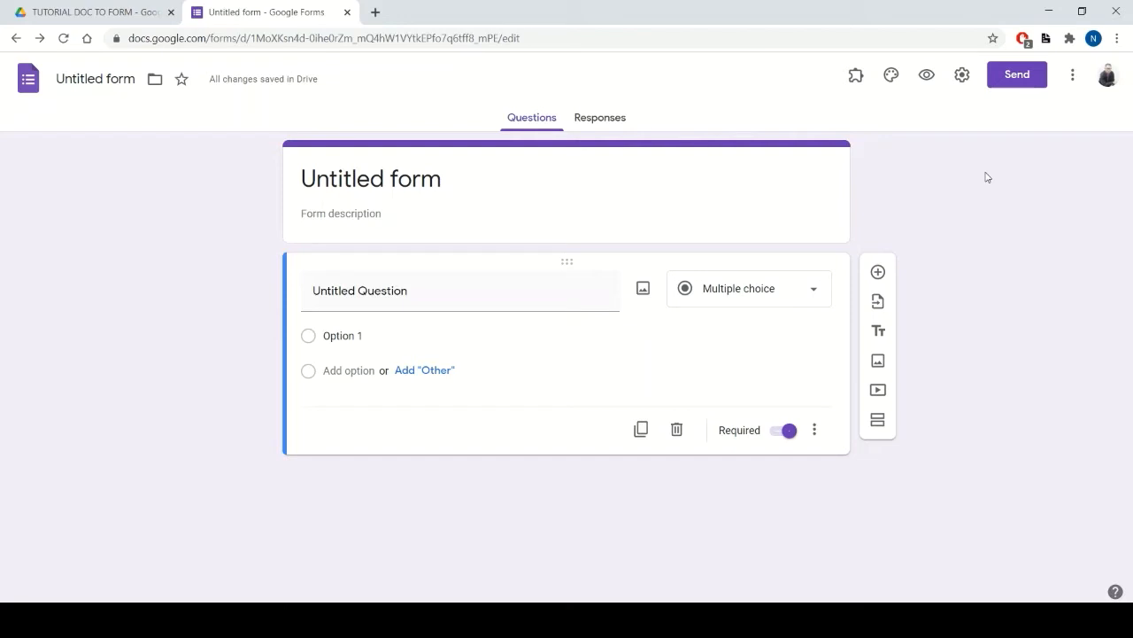
- Check the form's installed add-ons for Form Builder
click(854, 81)
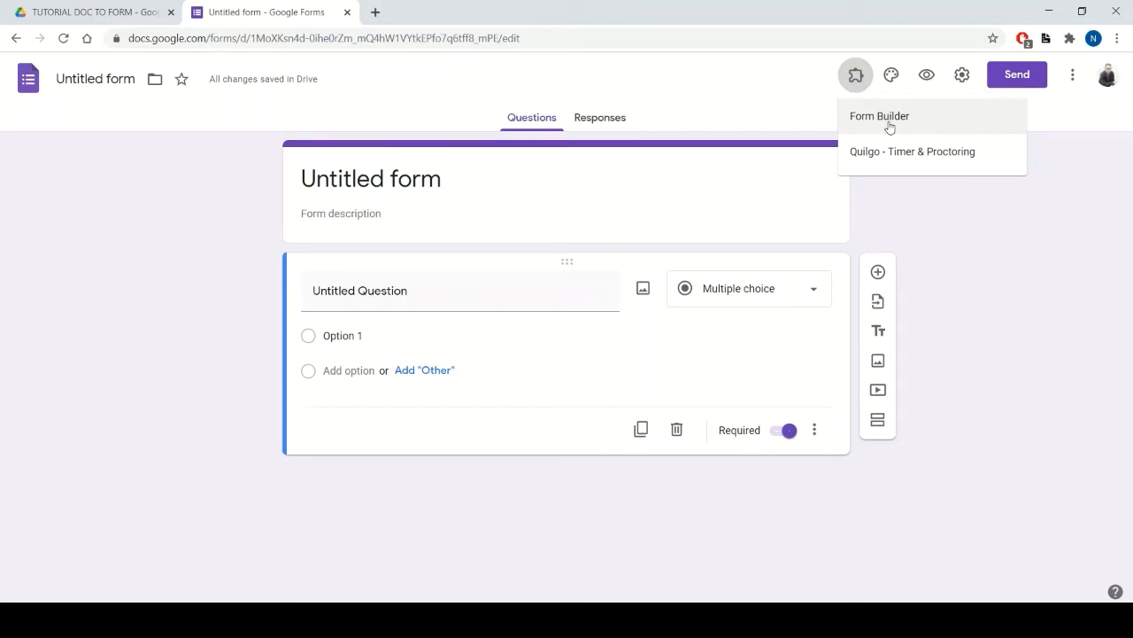
click(770, 108)
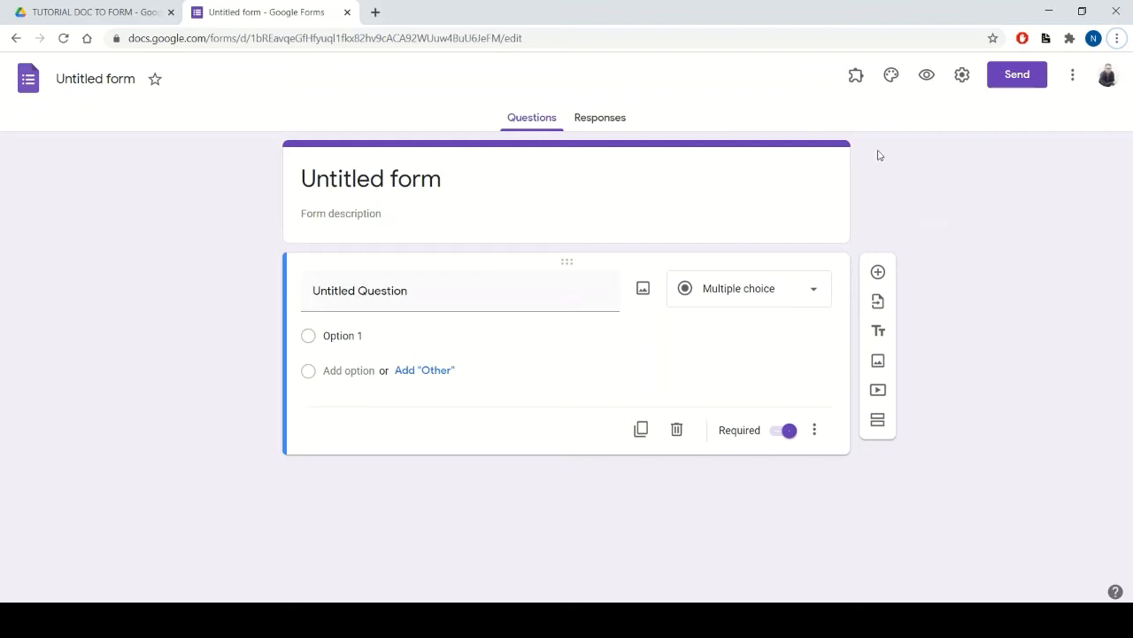
- Turn the untitled form into a quiz in its settings
click(962, 77)
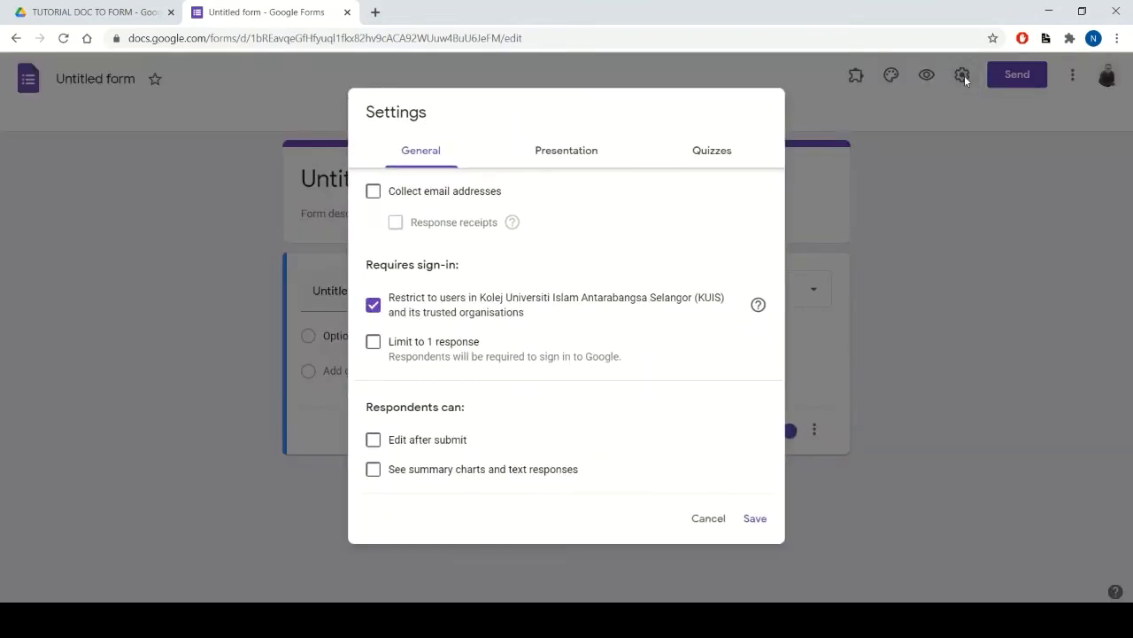
click(713, 152)
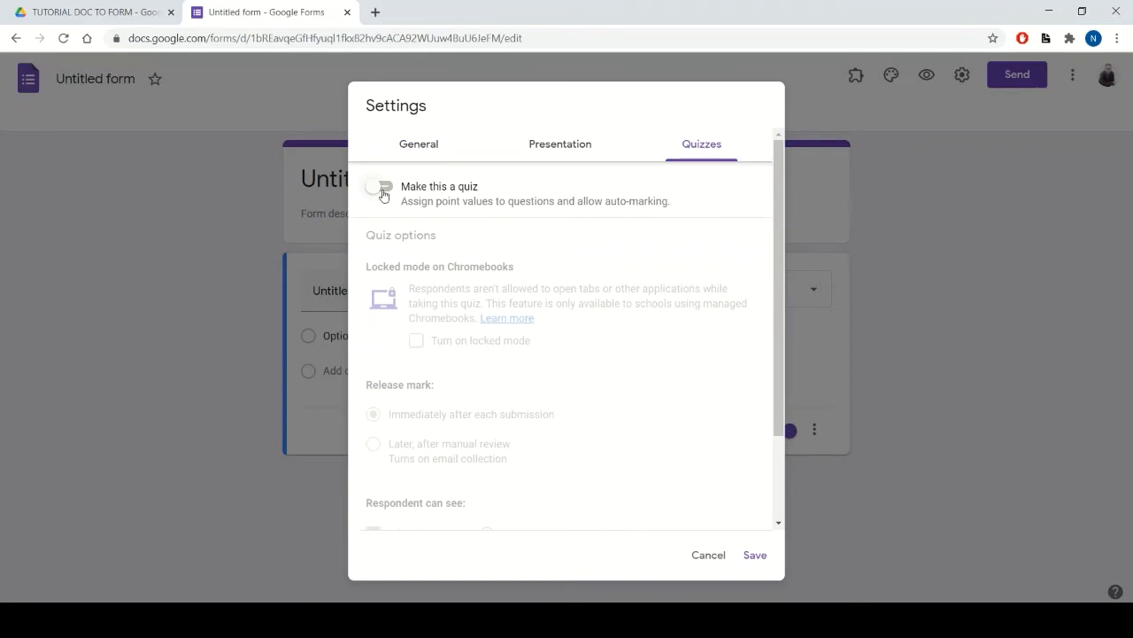
click(383, 195)
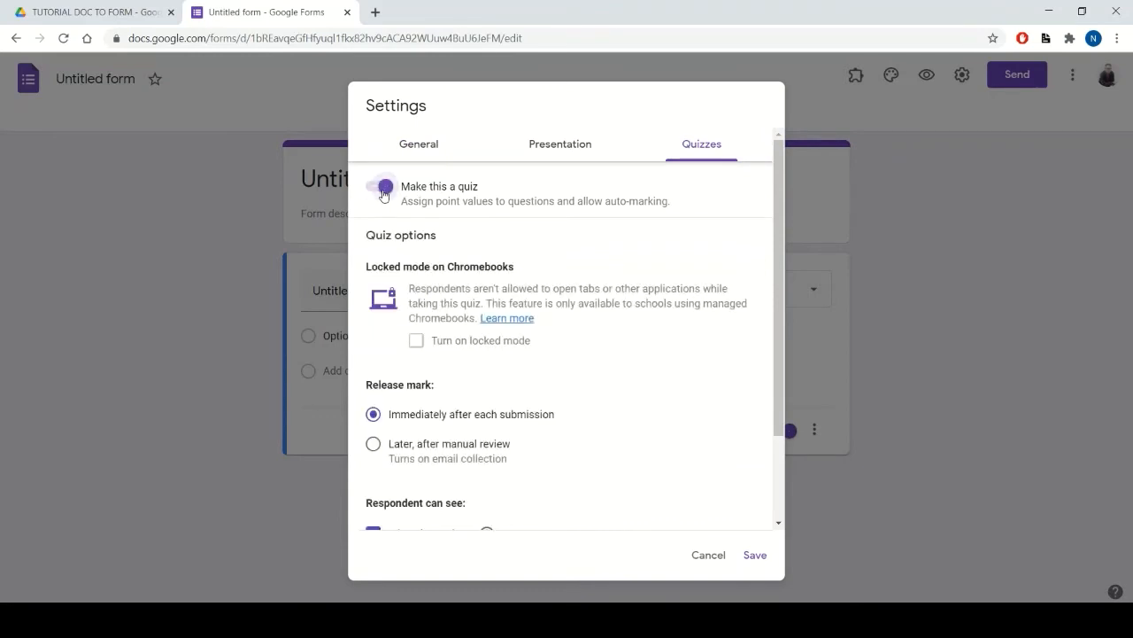
- Release marks later after manual review, hide missed questions, correct answers and point values from respondents, and save the quiz settings
scroll(413, 208, down, 1)
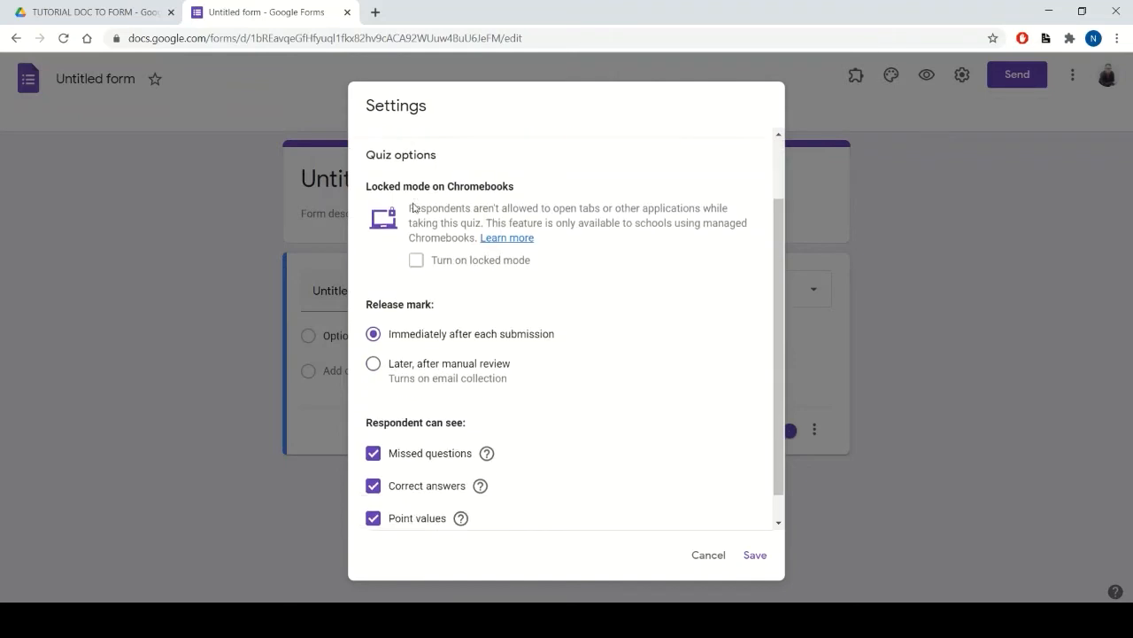
scroll(514, 208, up, 1)
scroll(513, 208, down, 1)
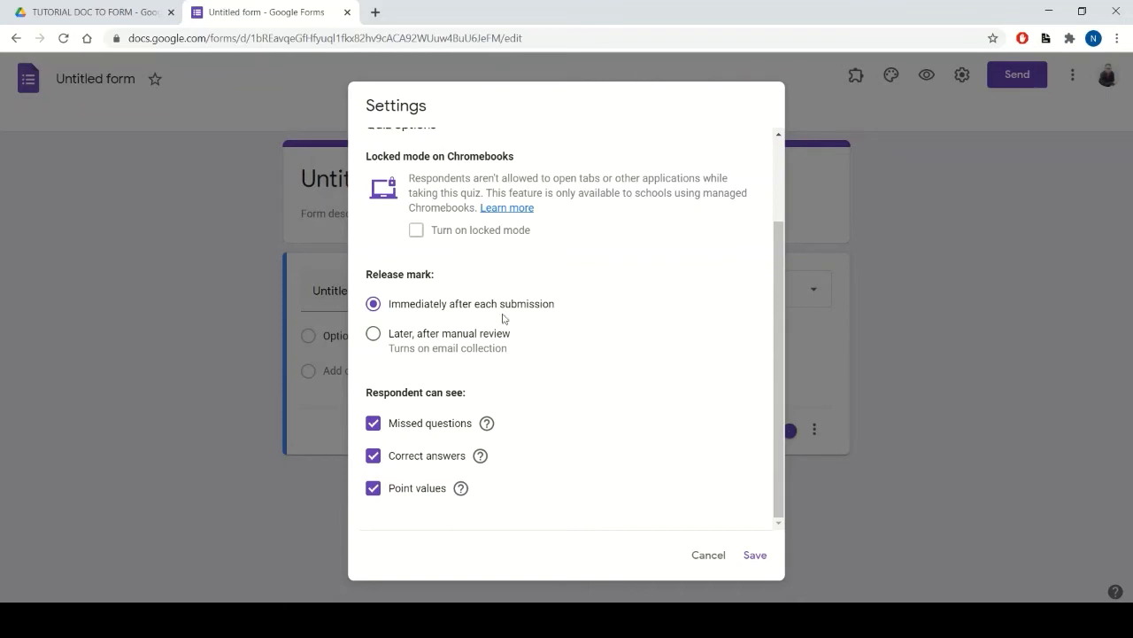
click(373, 334)
click(372, 423)
click(373, 455)
click(373, 488)
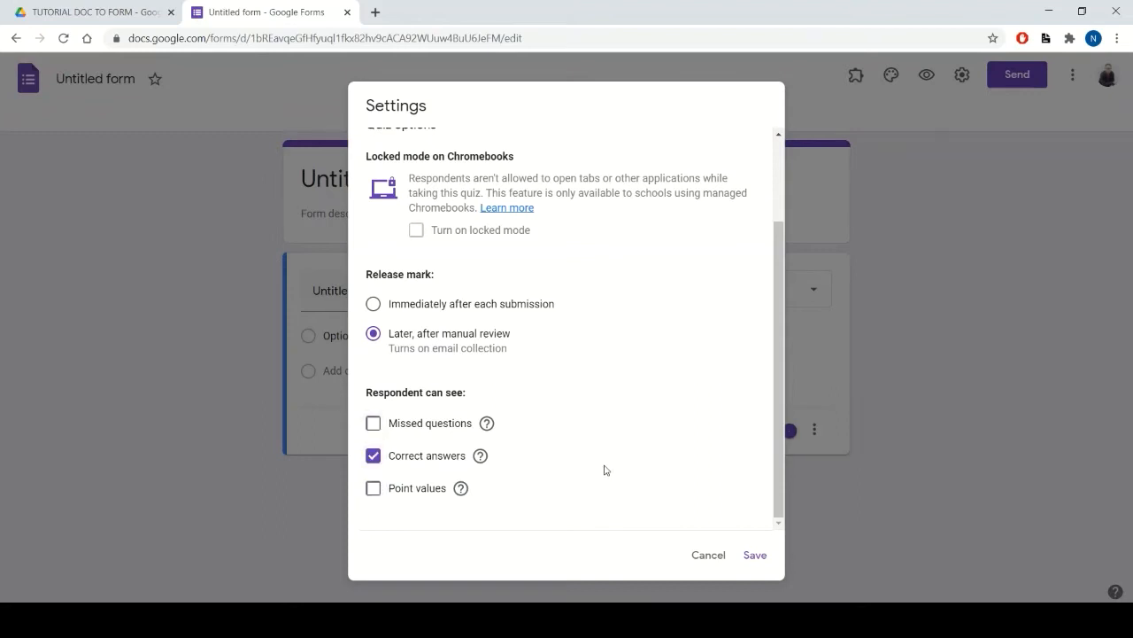
click(372, 457)
click(752, 555)
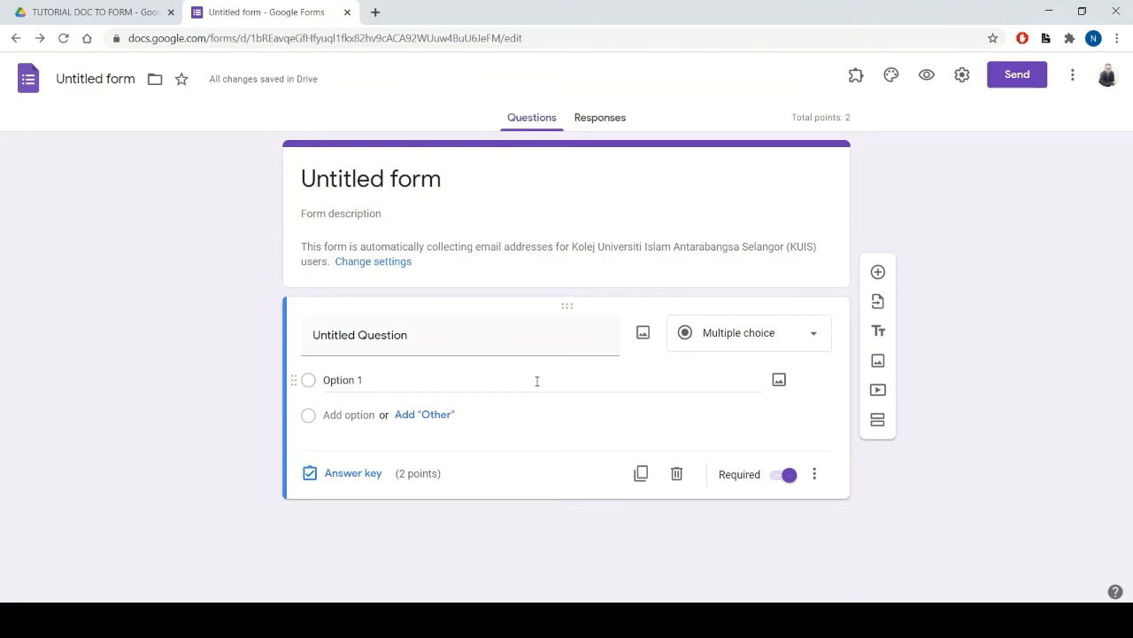
- Start the Form Builder add-on and choose the Google Docs file TEST1 as the import source
click(853, 79)
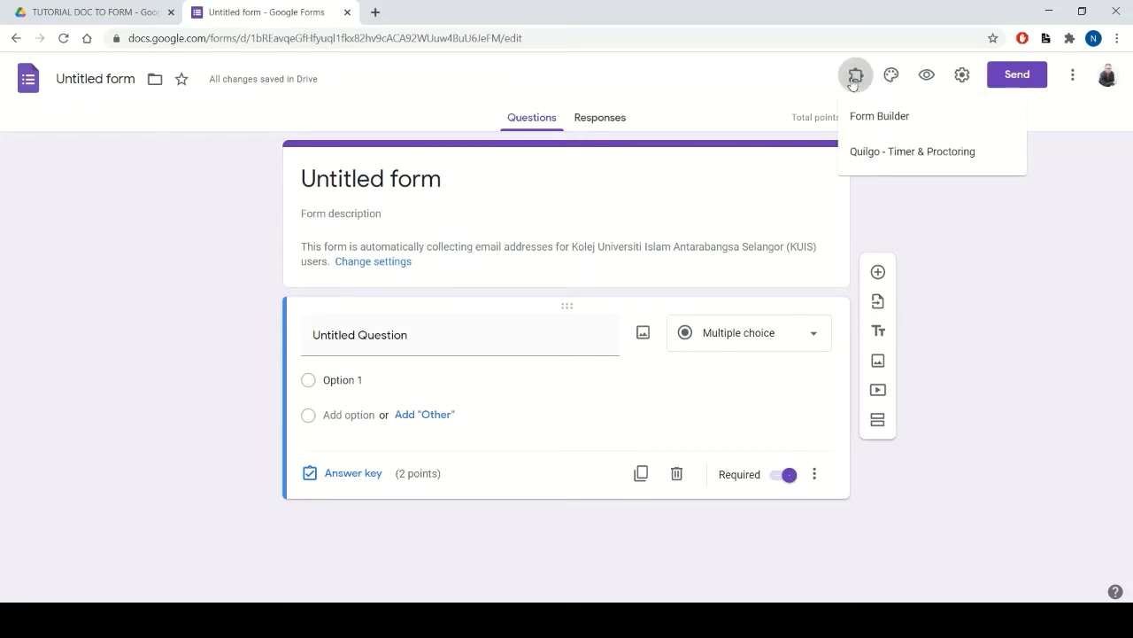
click(871, 124)
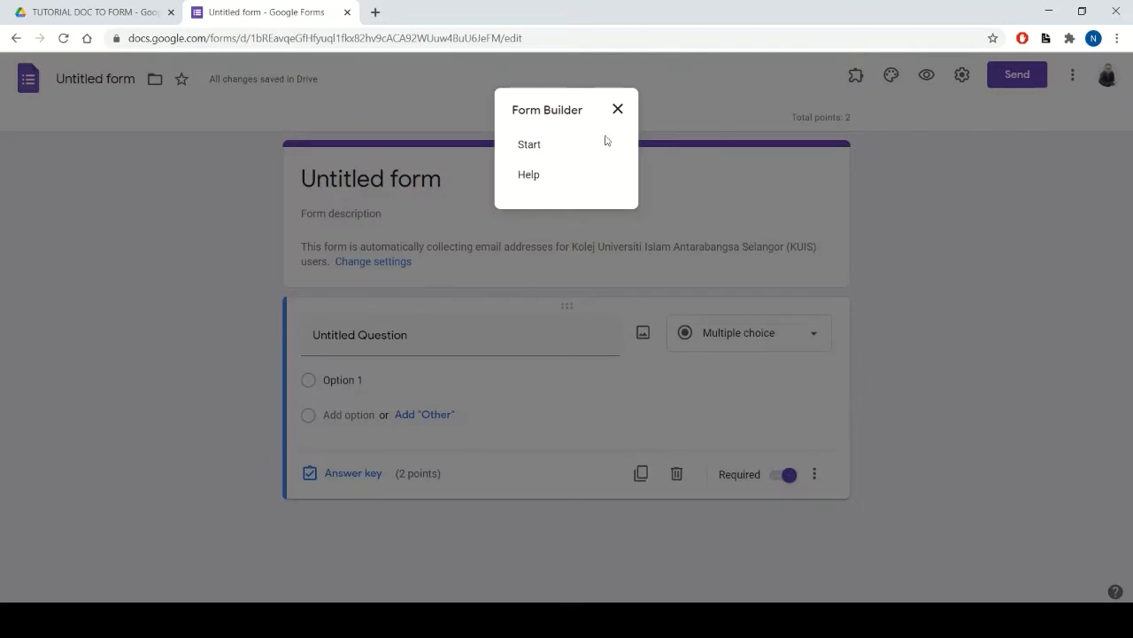
click(536, 149)
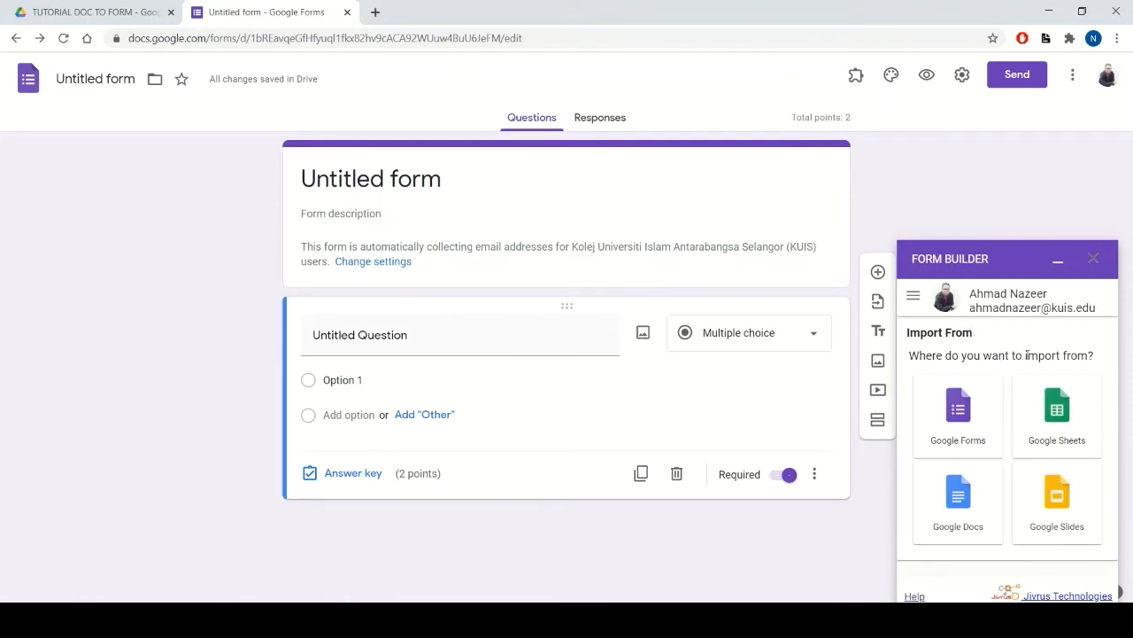
click(967, 522)
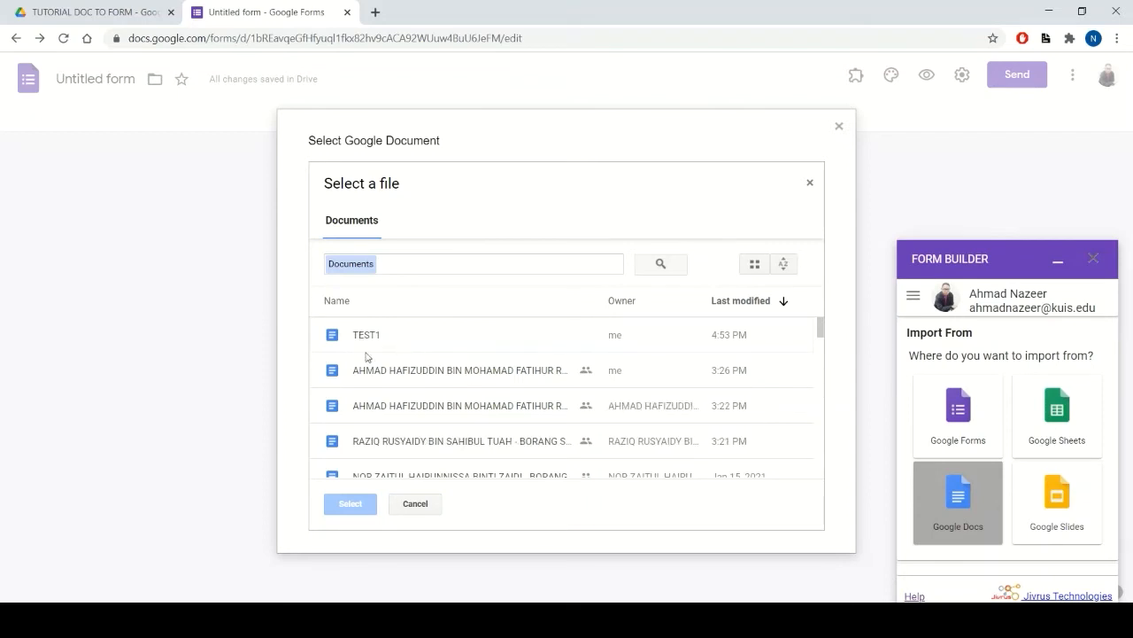
click(411, 342)
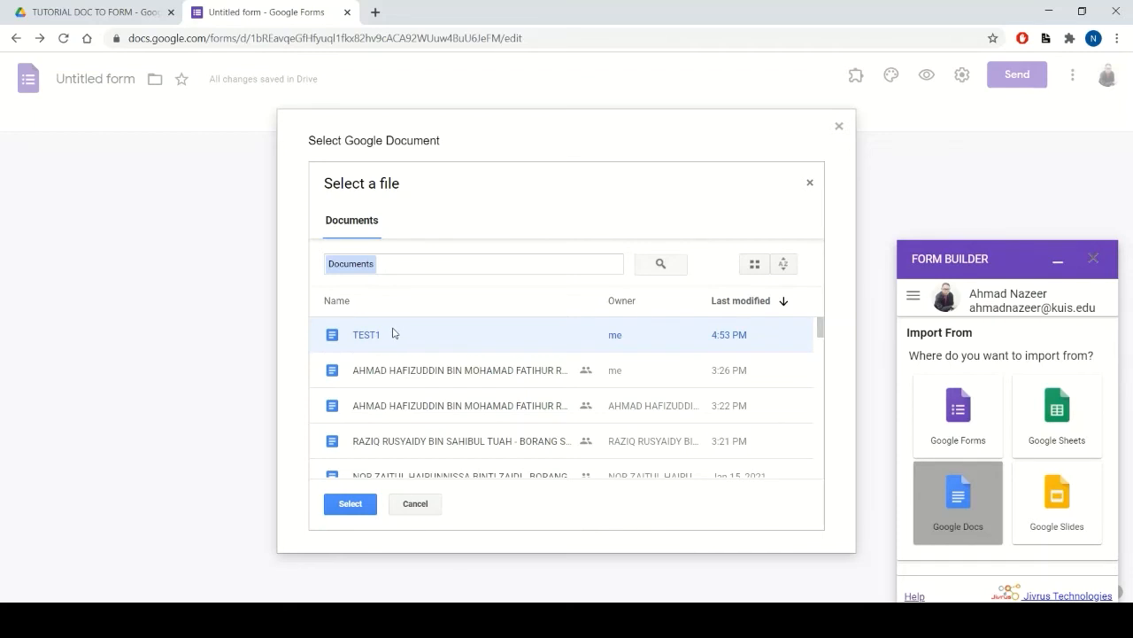
click(346, 503)
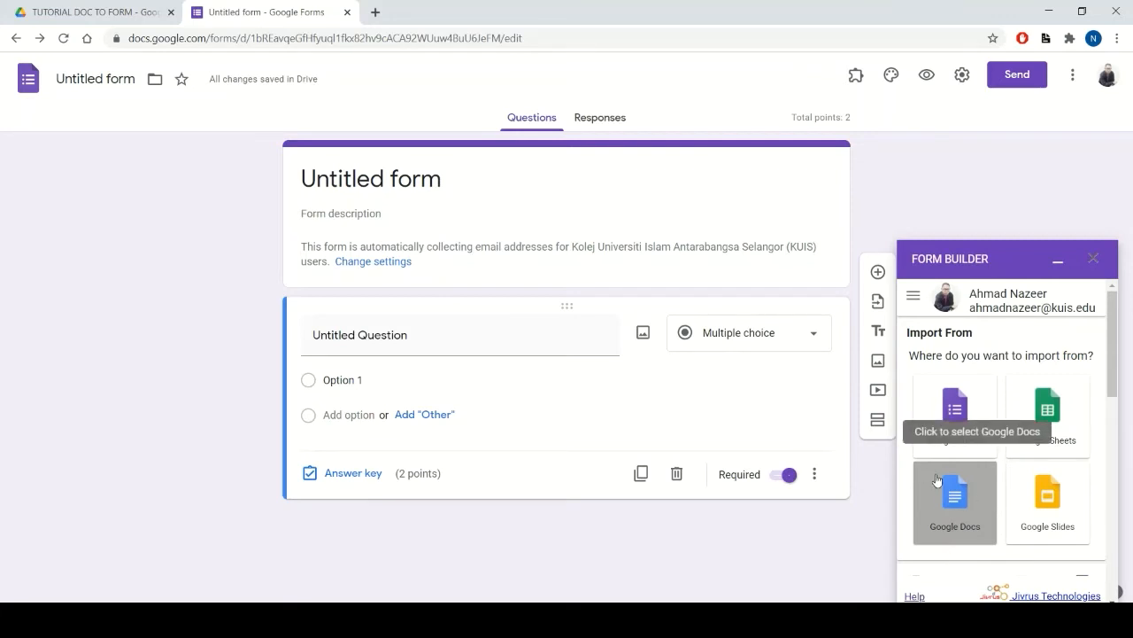
- Make the selected questions from TEST1 required in Form Builder's advanced import features
scroll(906, 478, down, 4)
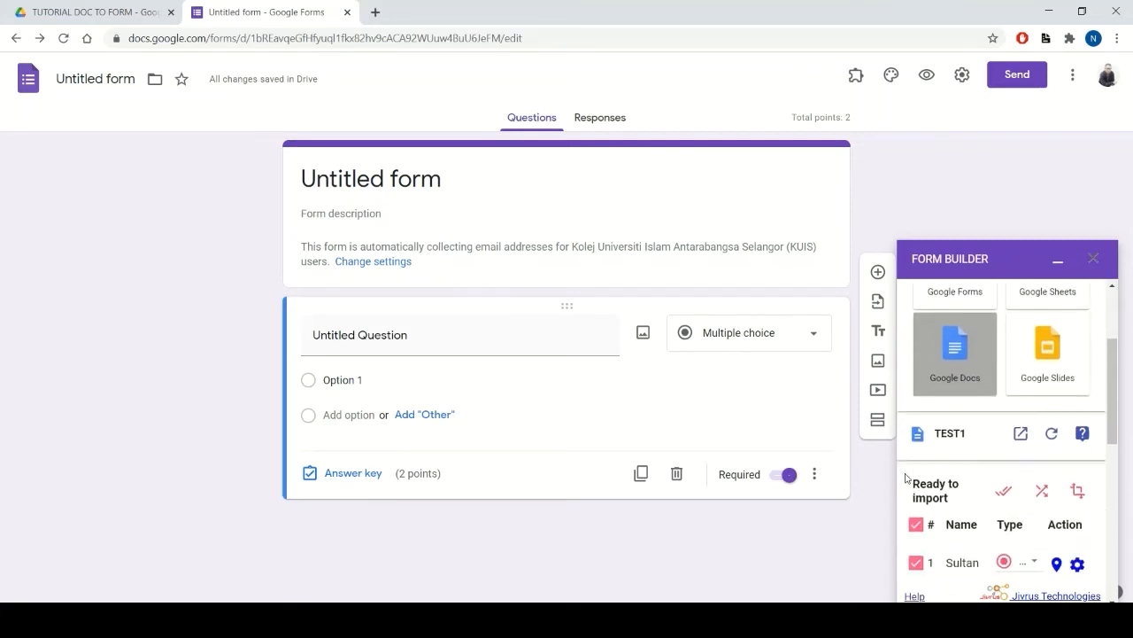
scroll(906, 478, down, 2)
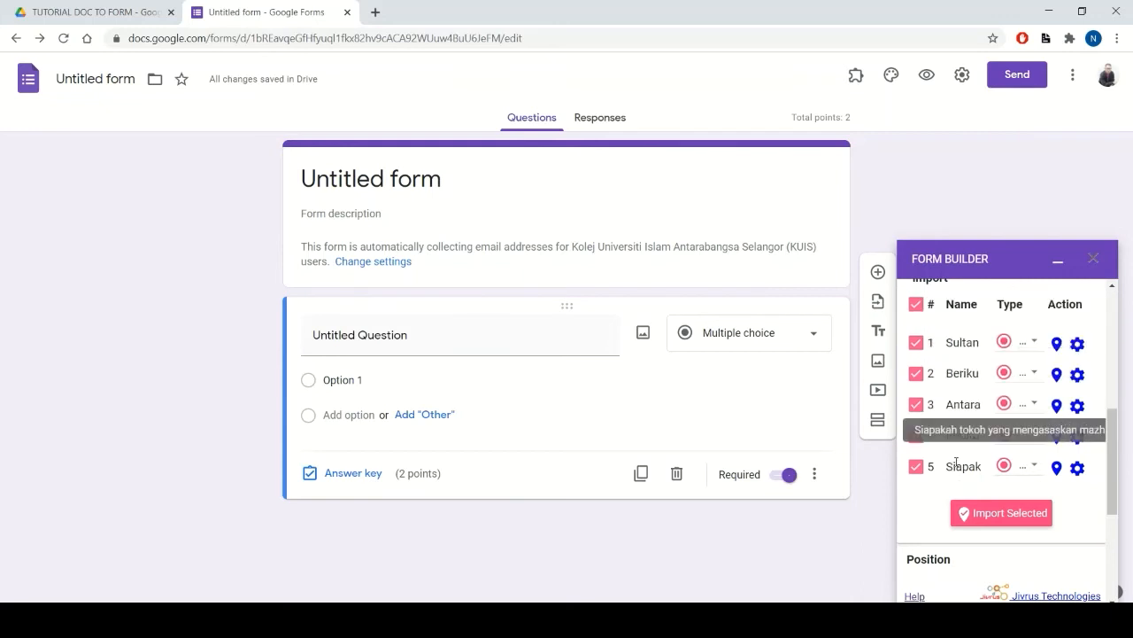
scroll(944, 469, down, 3)
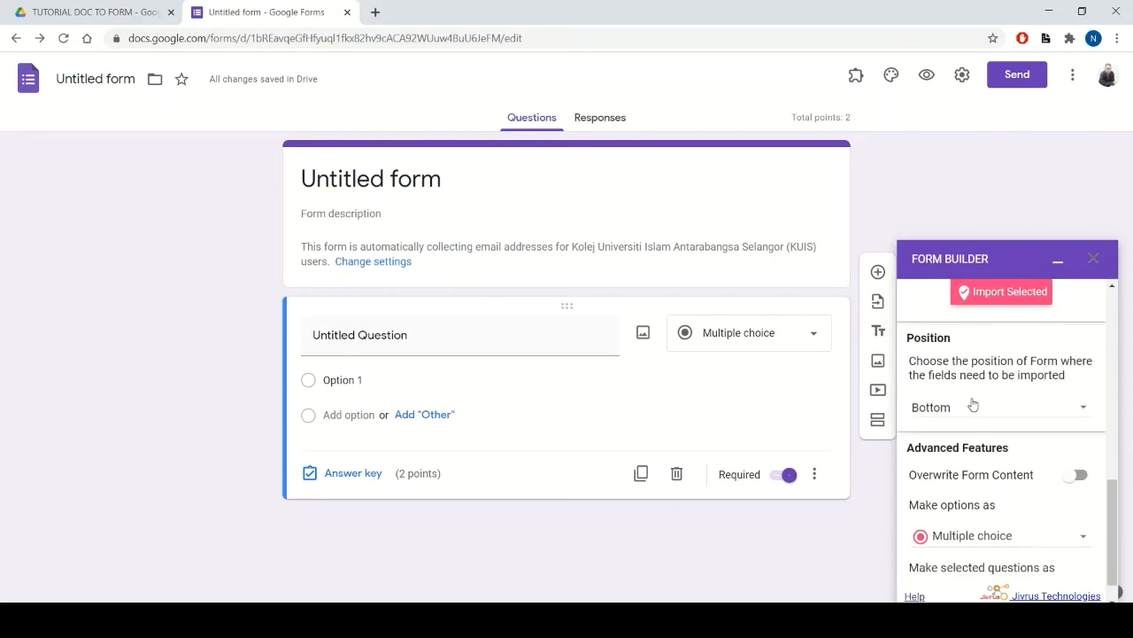
scroll(936, 357, down, 1)
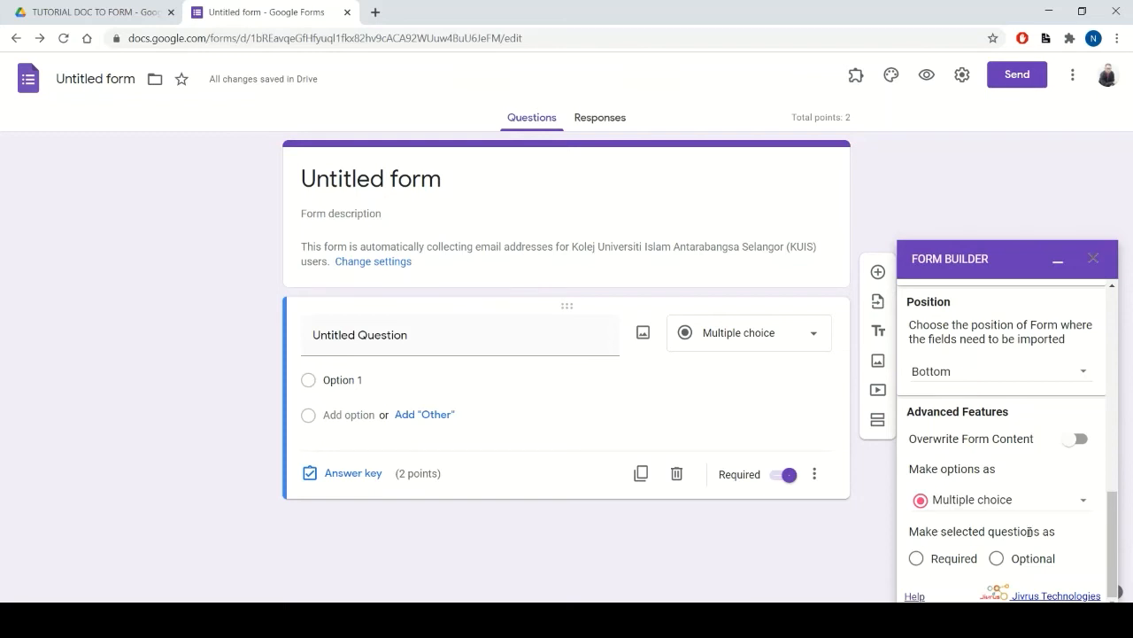
click(917, 559)
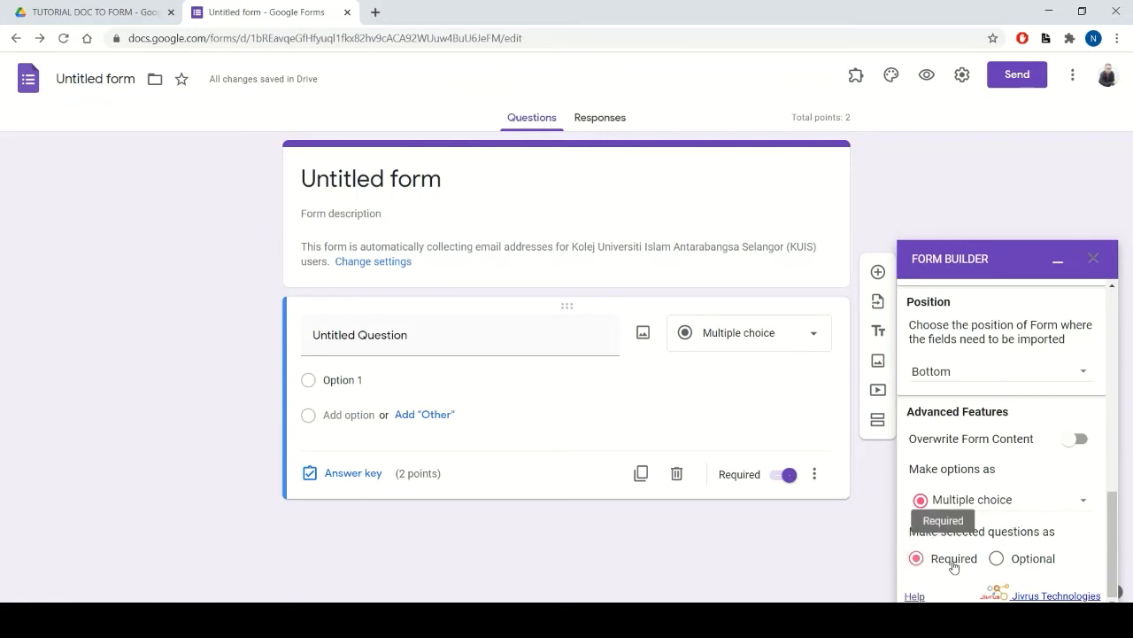
- Import all five selected TEST1 questions into the form
scroll(953, 565, up, 10)
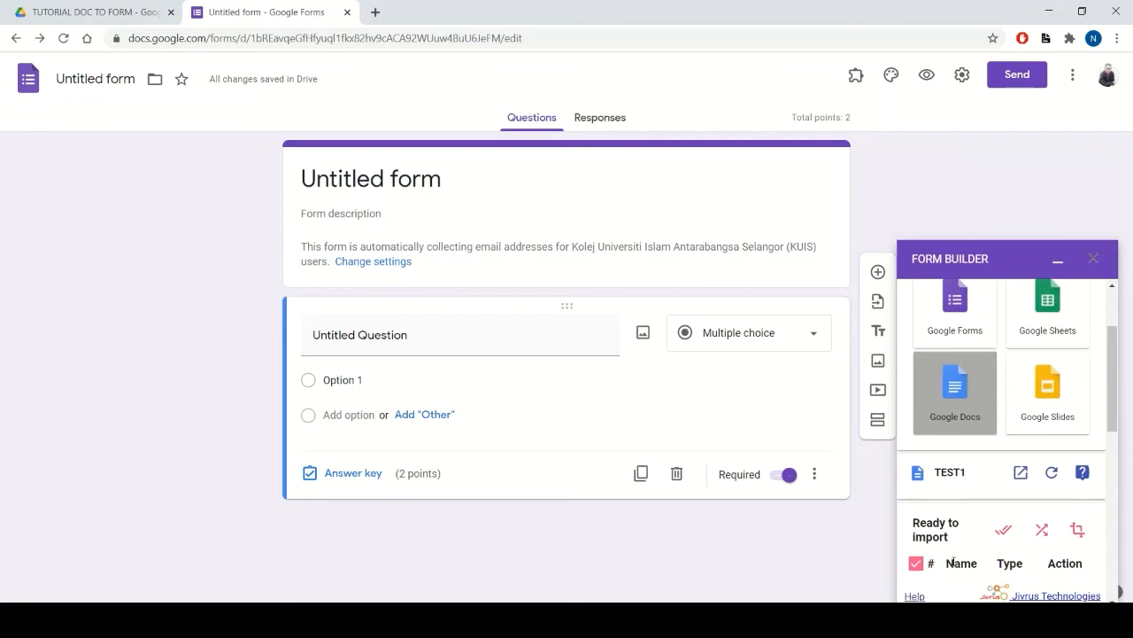
scroll(953, 562, up, 2)
scroll(1061, 420, down, 7)
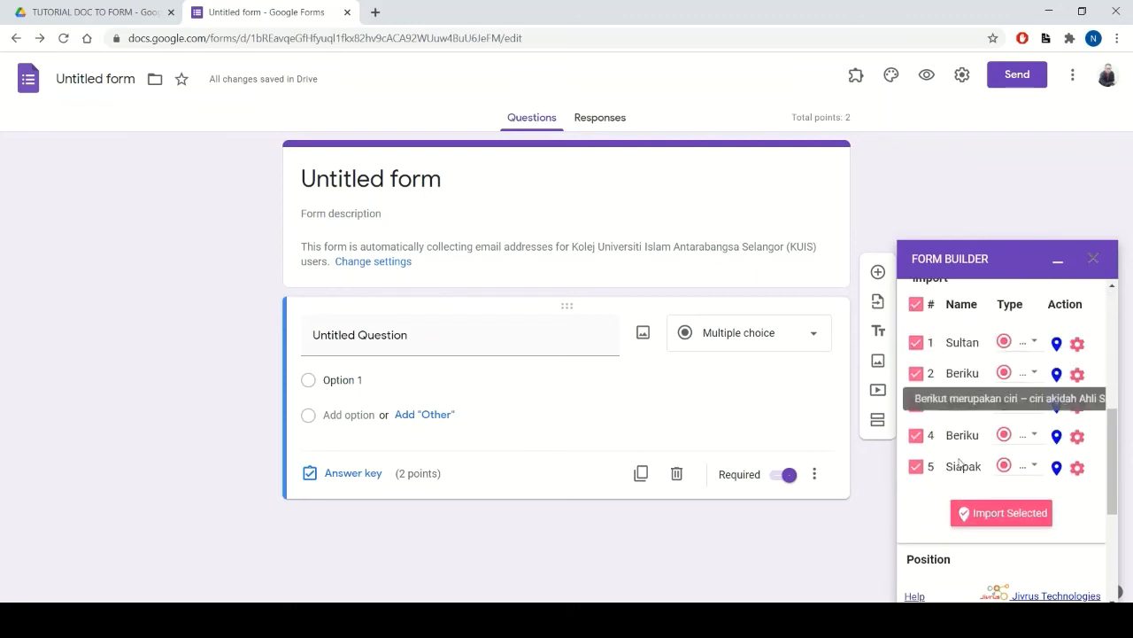
click(1008, 522)
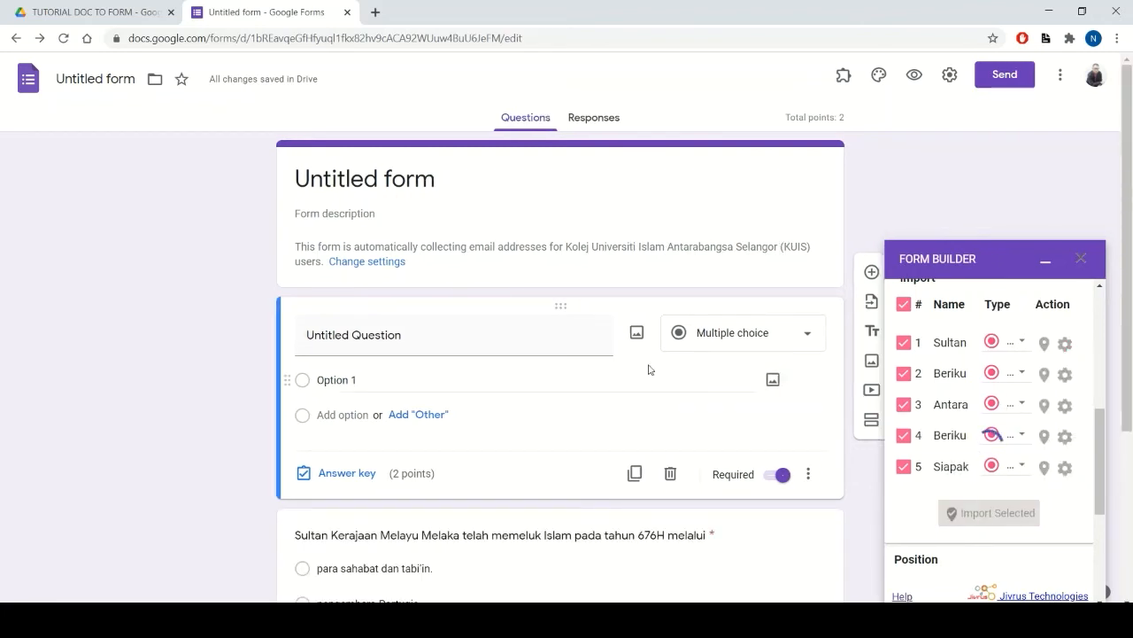
- Review the imported questions and their answer options throughout the form
scroll(163, 362, down, 3)
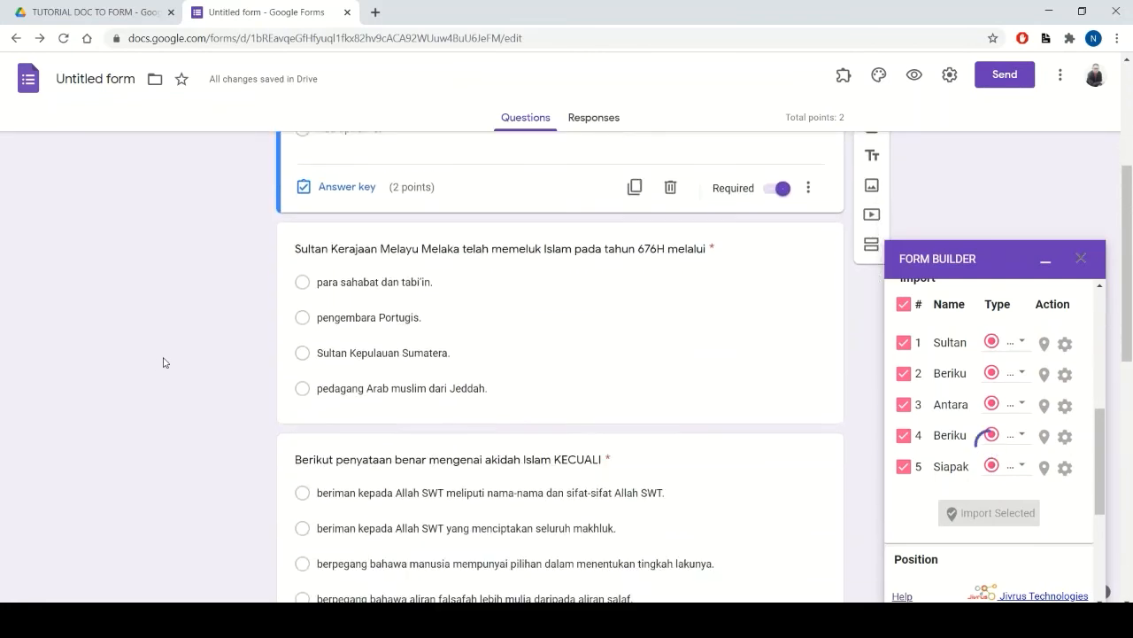
scroll(410, 237, down, 3)
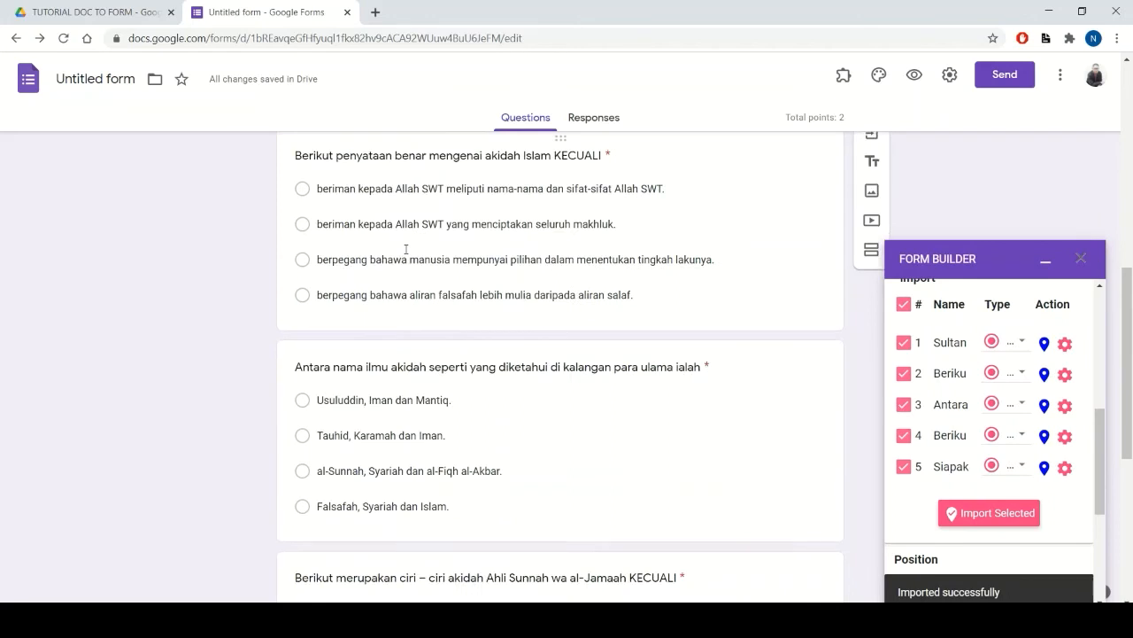
scroll(405, 249, down, 3)
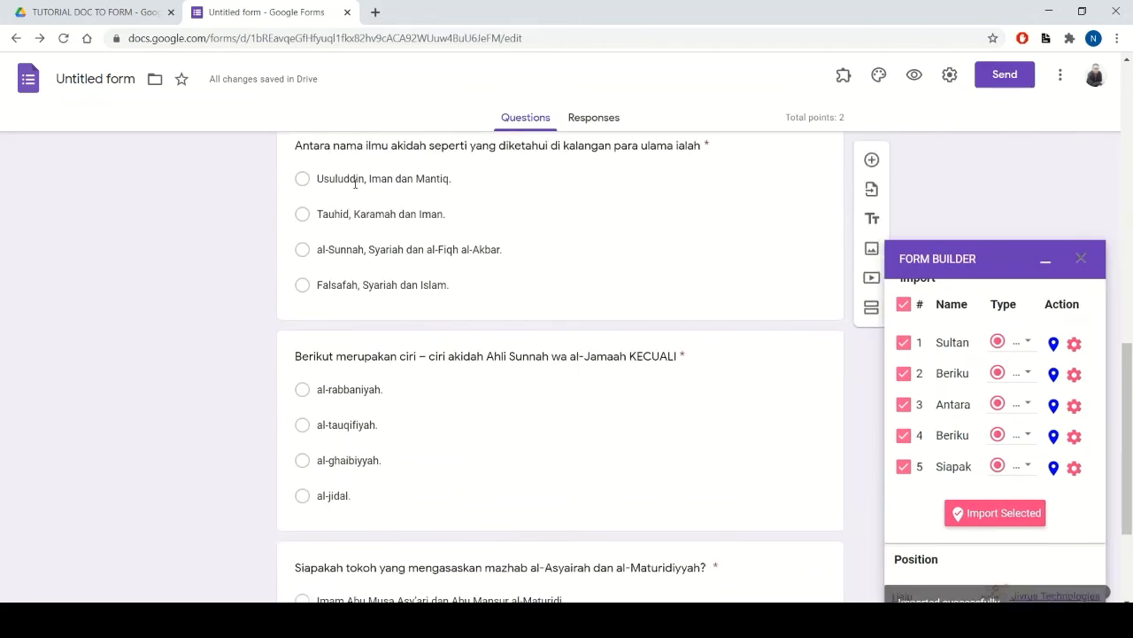
scroll(341, 325, down, 2)
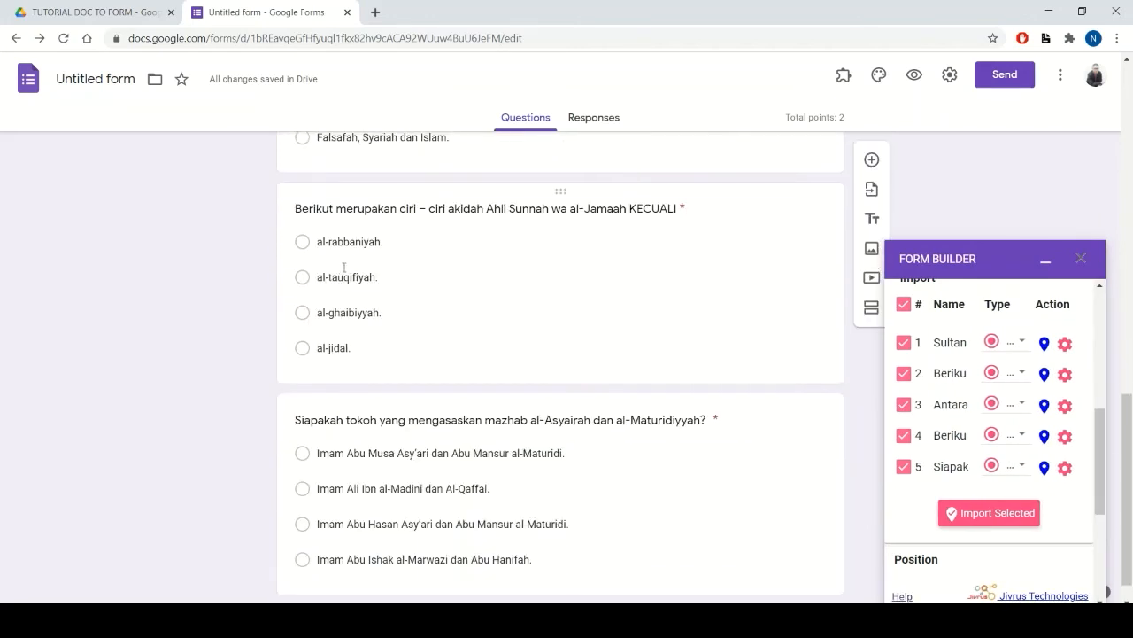
scroll(362, 397, down, 1)
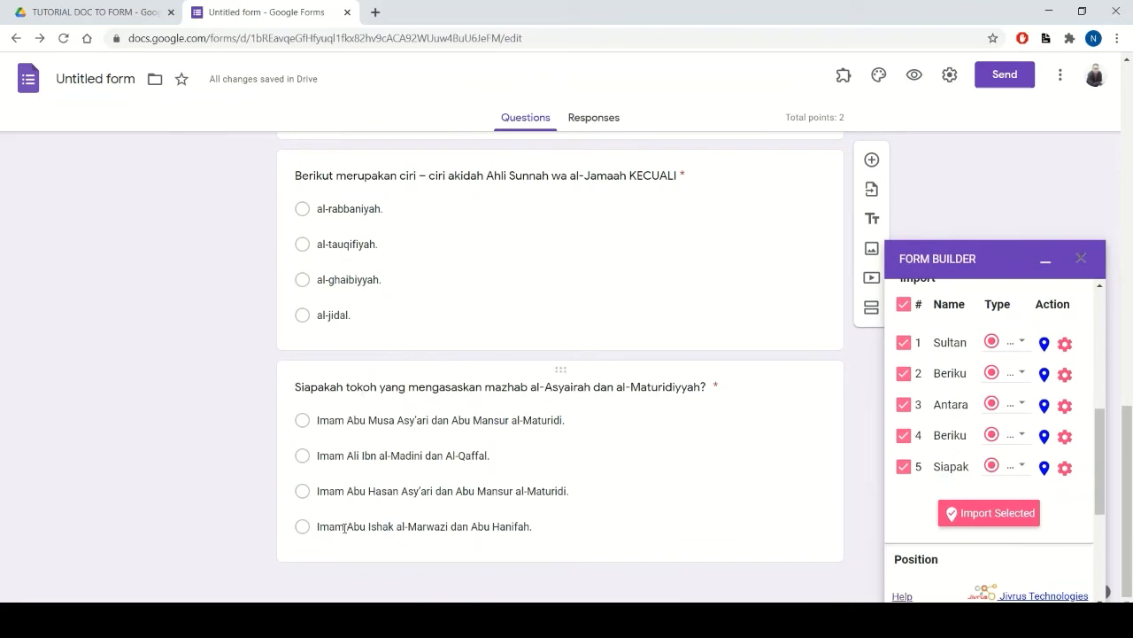
scroll(343, 526, up, 5)
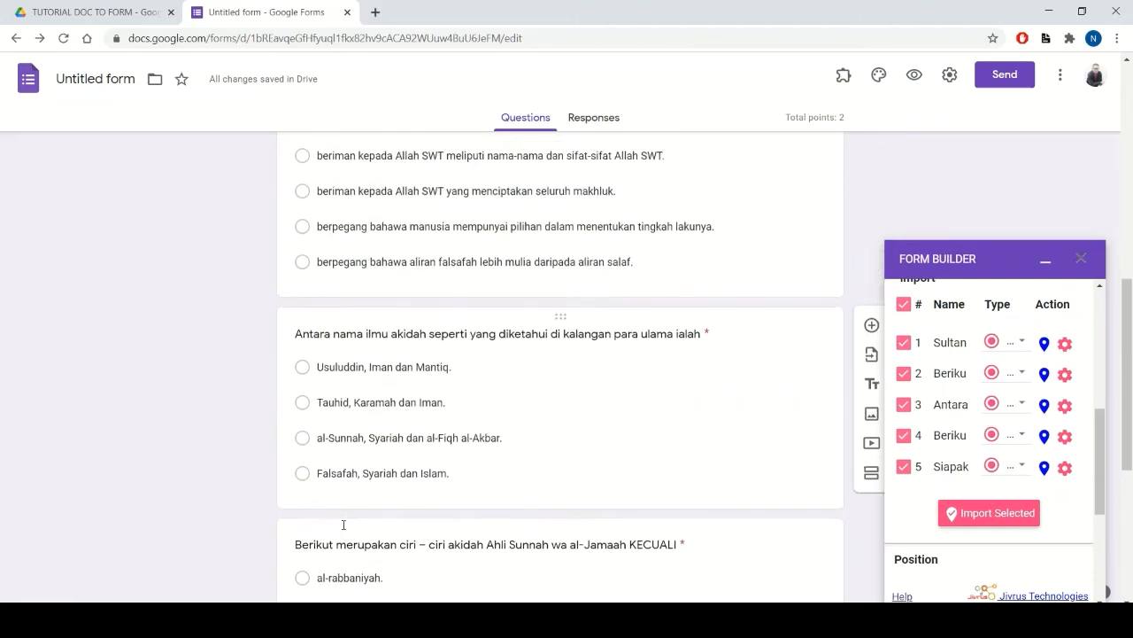
scroll(343, 525, up, 5)
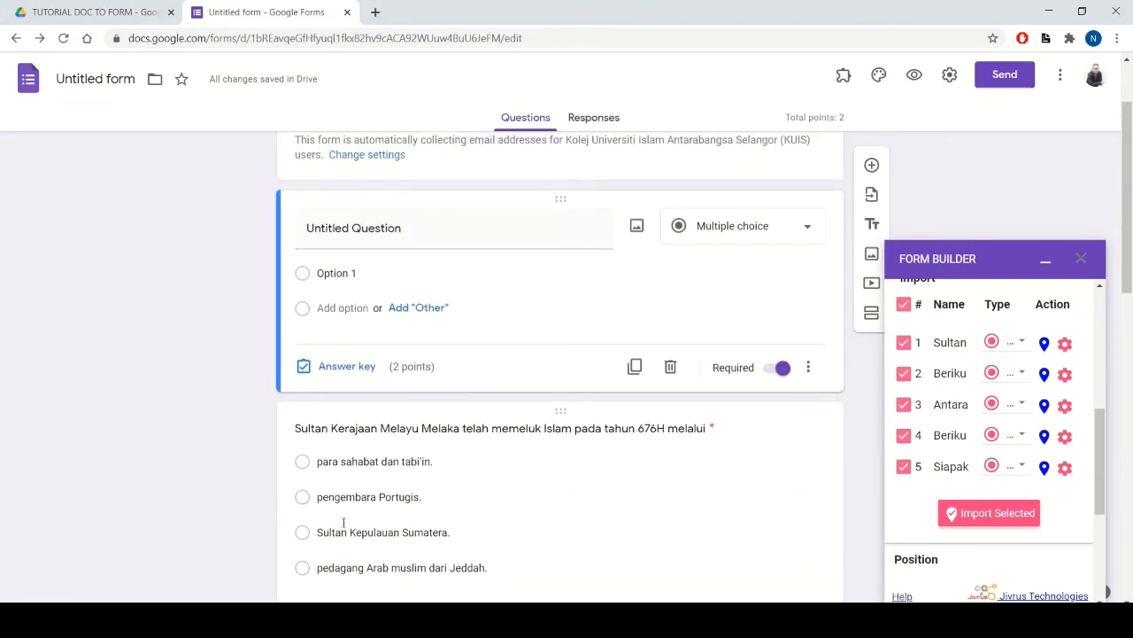
- Delete the blank untitled question above the imported ones
scroll(343, 523, down, 2)
scroll(343, 522, down, 3)
scroll(344, 523, up, 5)
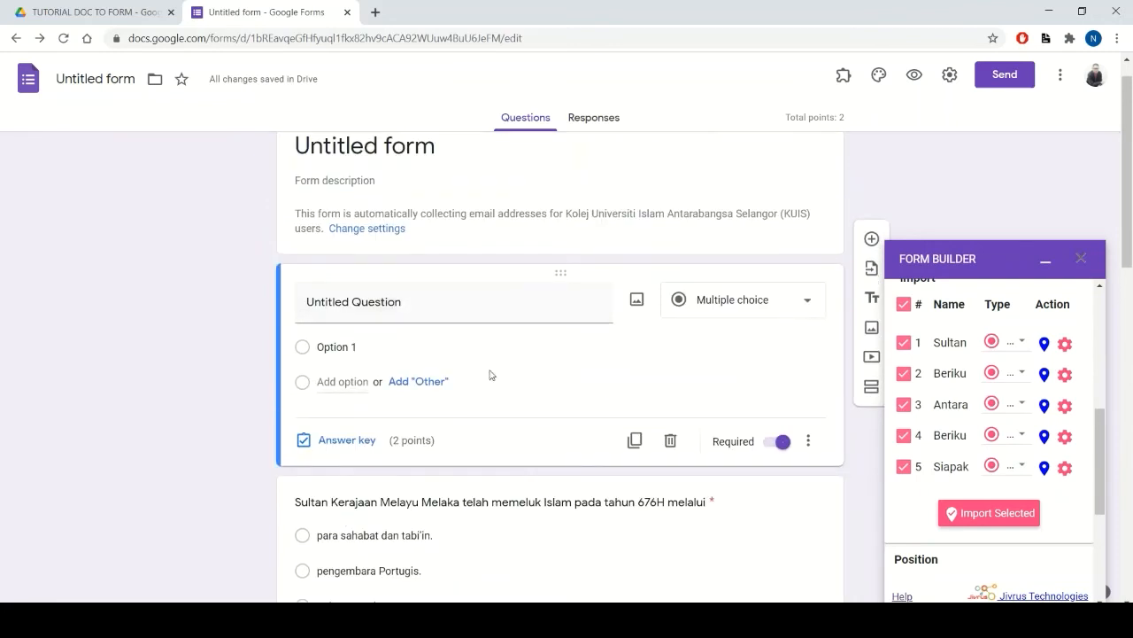
click(673, 444)
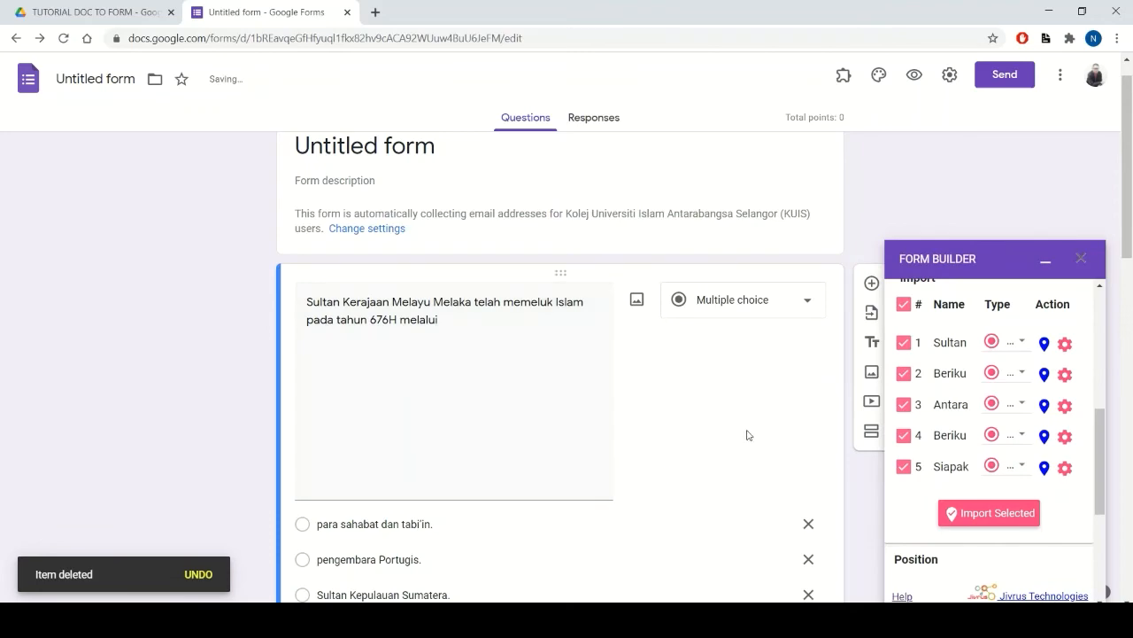
scroll(557, 335, down, 5)
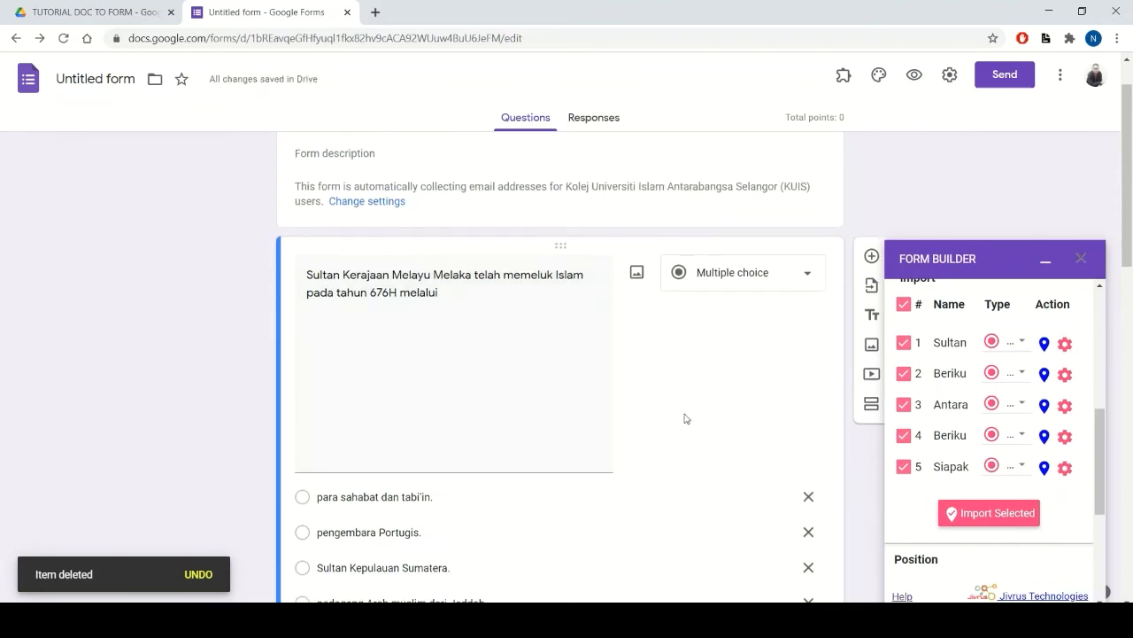
scroll(552, 398, down, 8)
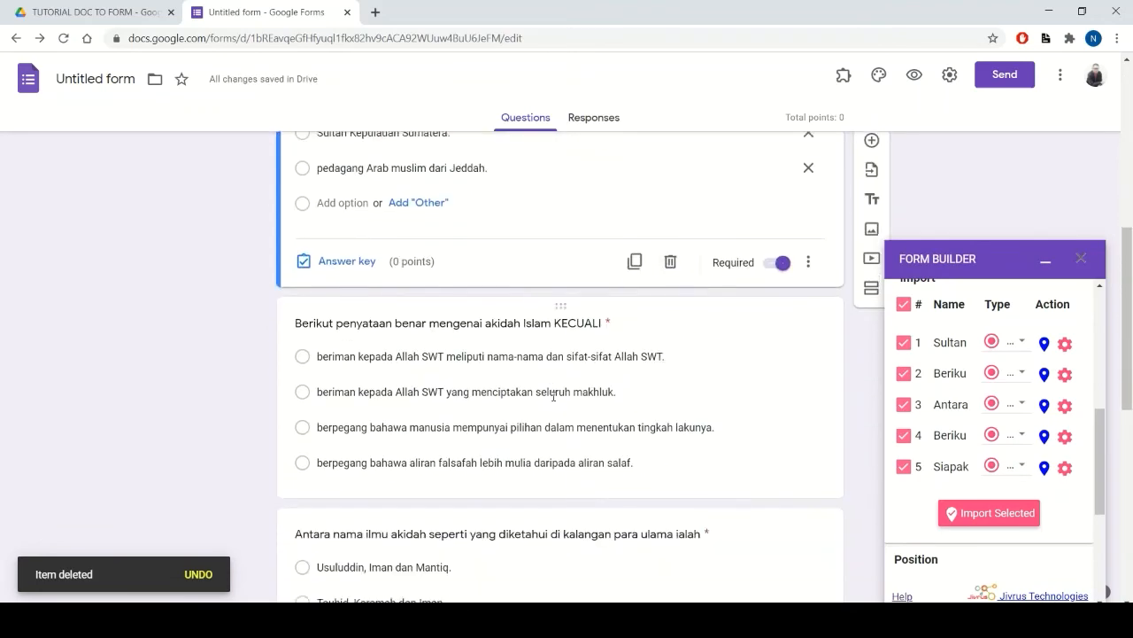
scroll(511, 417, up, 15)
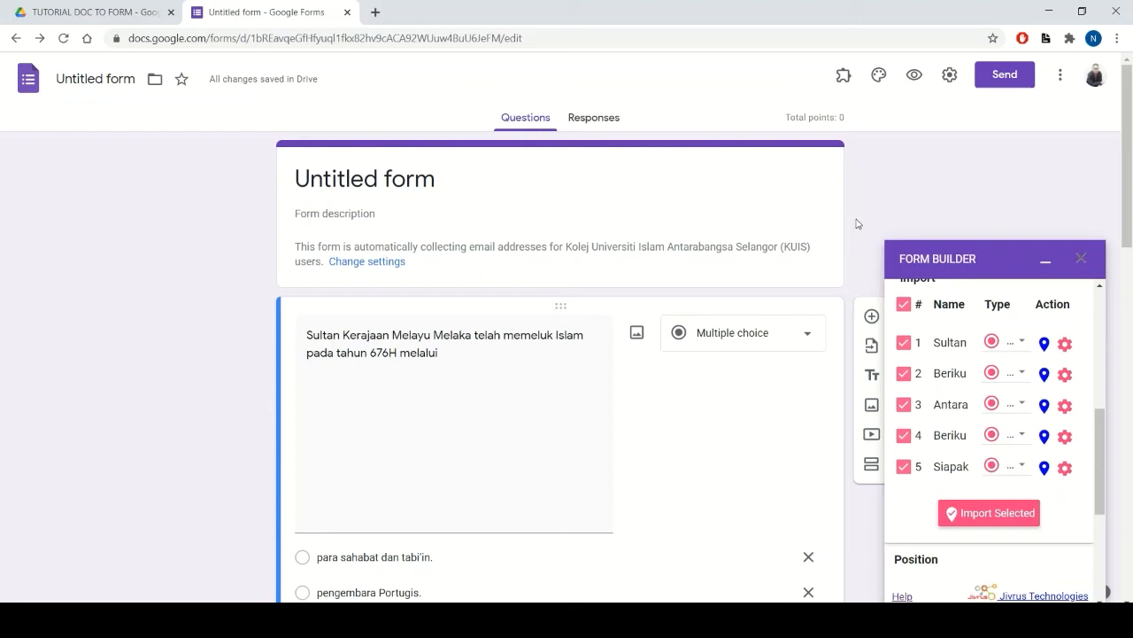
- Give the question about Sultan Kerajaan Melayu Melaka 1 point and mark "pedagang Arab muslim dari Jeddah." as its correct answer
scroll(128, 465, down, 2)
scroll(243, 487, down, 1)
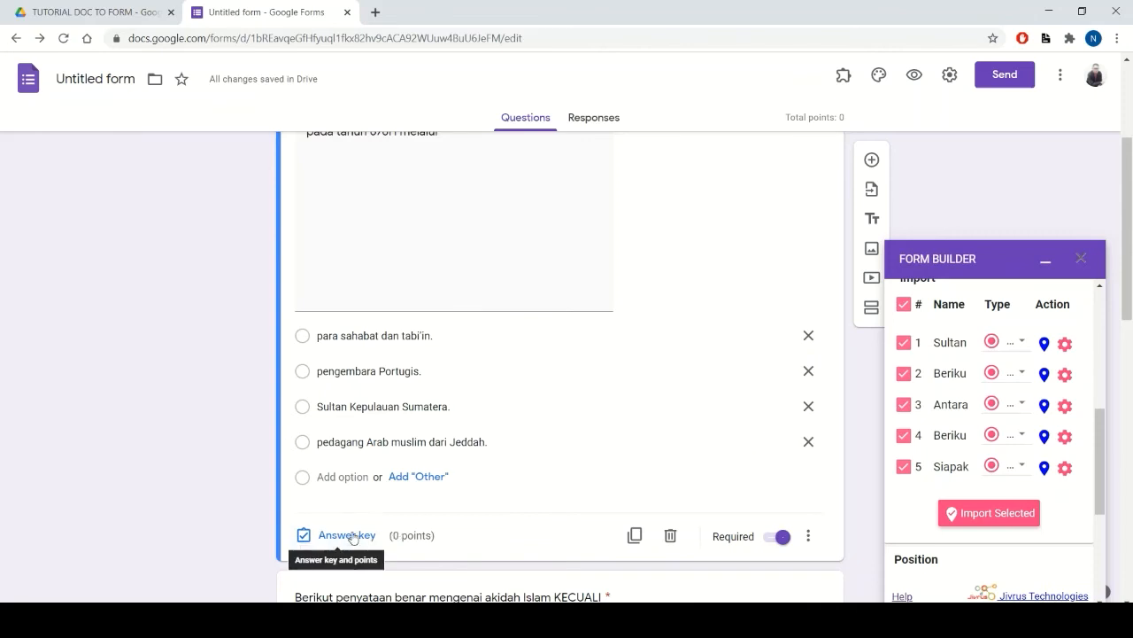
scroll(352, 540, up, 2)
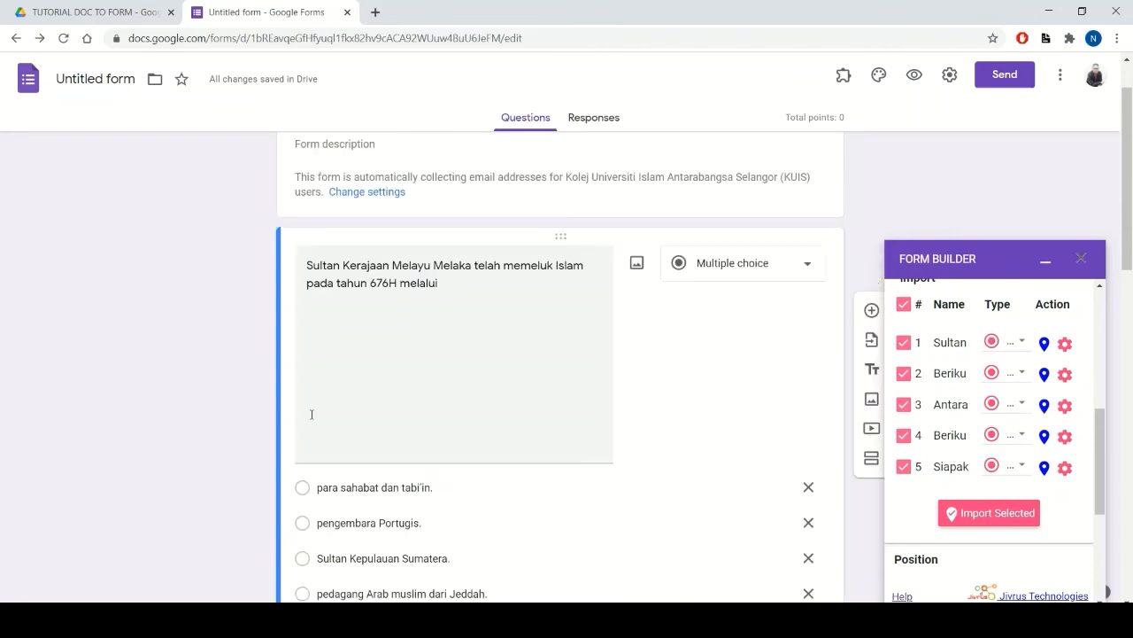
drag(306, 260, 453, 293)
click(454, 295)
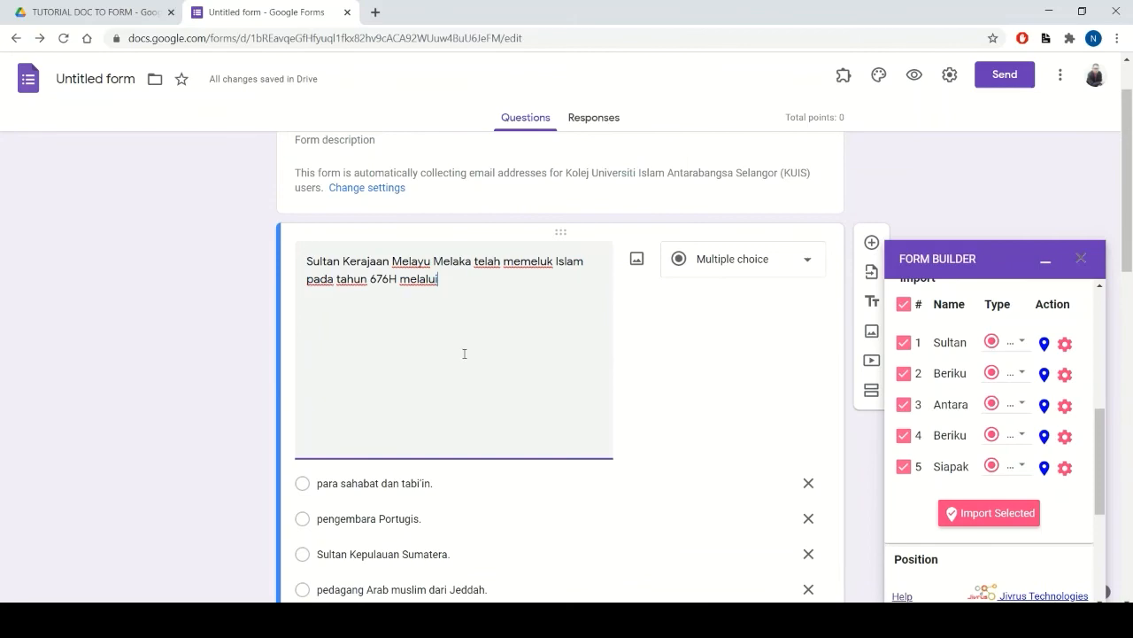
scroll(488, 405, down, 2)
click(346, 536)
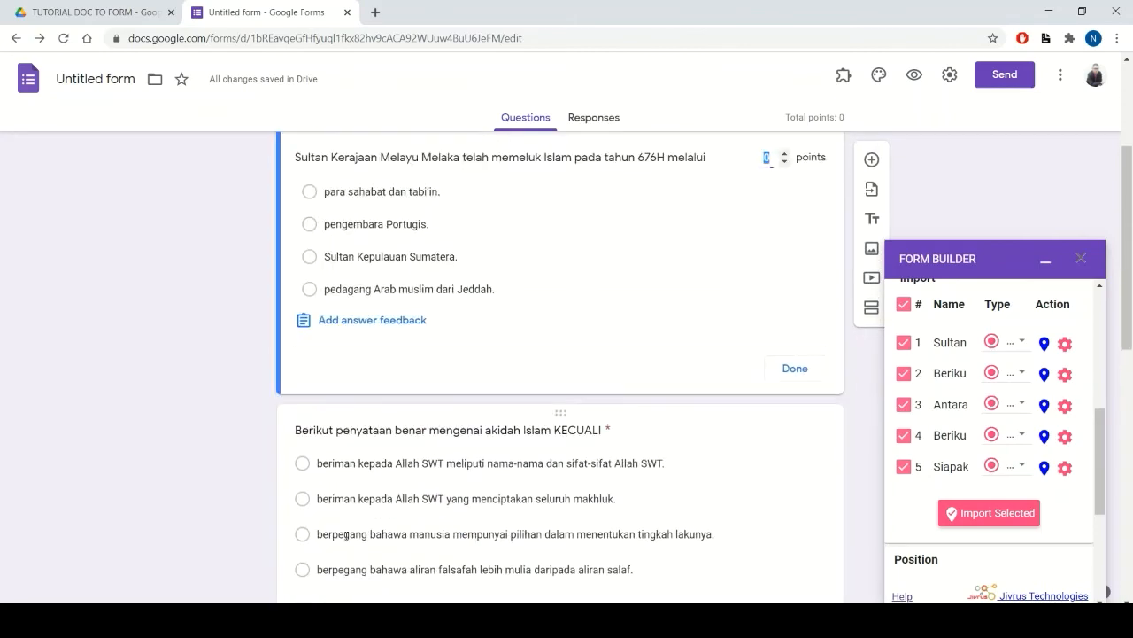
click(784, 302)
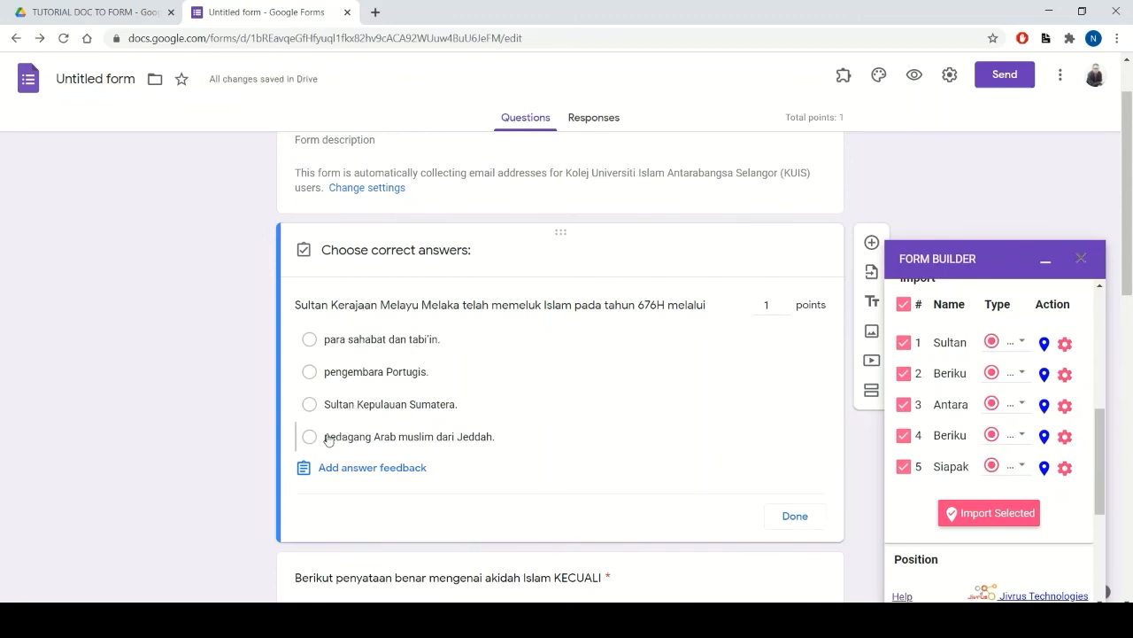
click(328, 437)
click(795, 515)
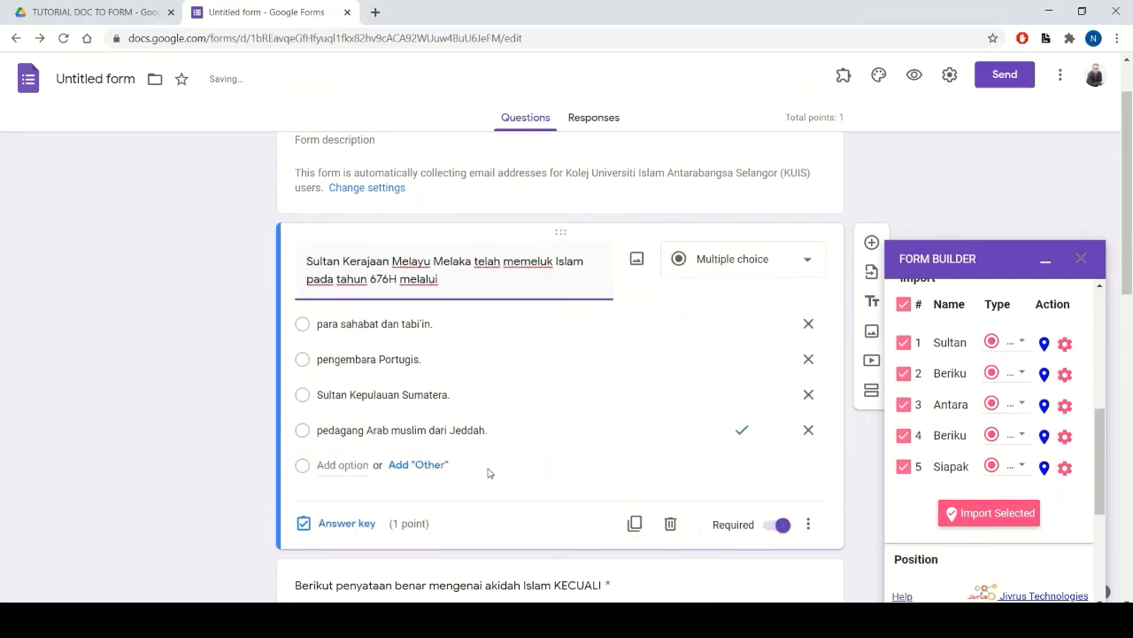
- Give the "akidah Islam KECUALI" question 1 point and mark "berpegang bahawa aliran falsafah lebih mulia daripada aliran salaf." as its correct answer
scroll(487, 469, down, 3)
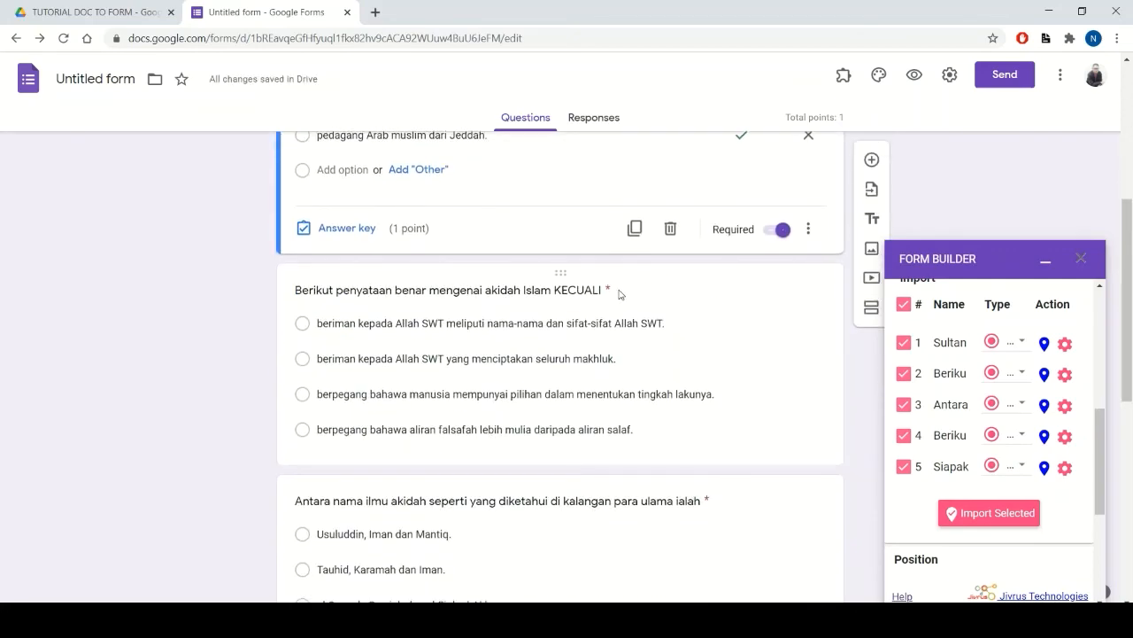
click(621, 296)
click(333, 543)
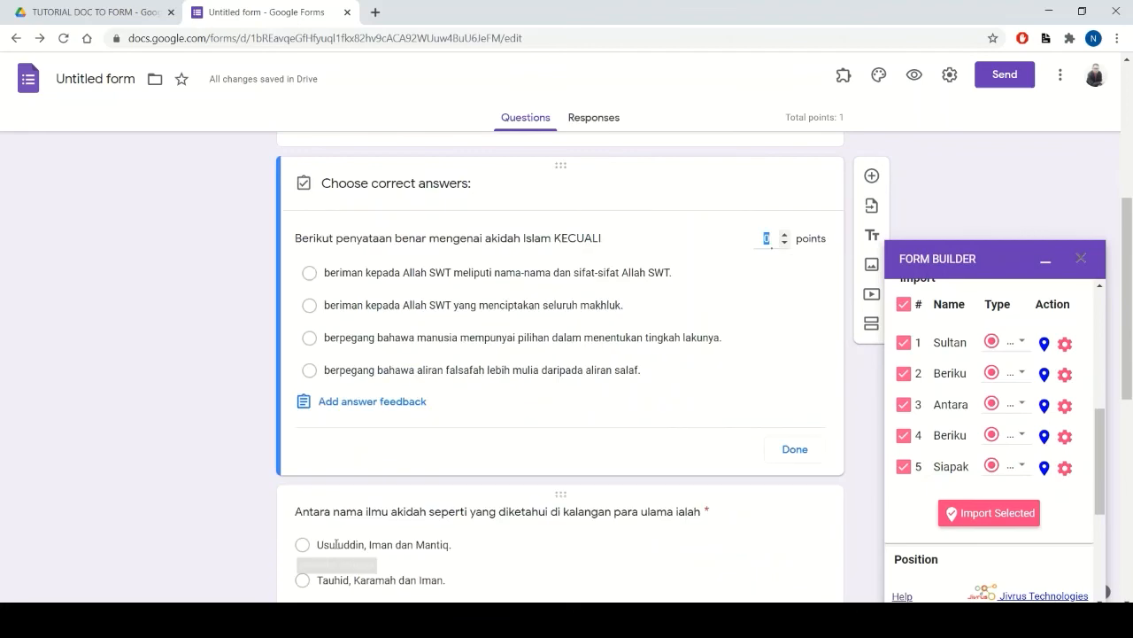
click(784, 236)
click(326, 402)
click(677, 257)
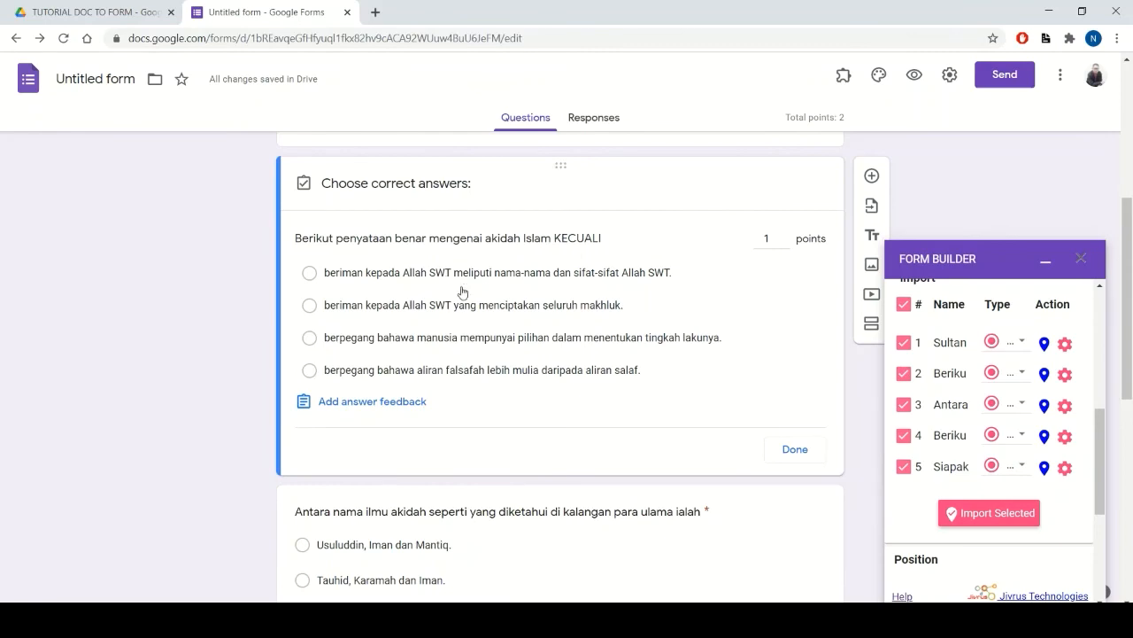
click(358, 372)
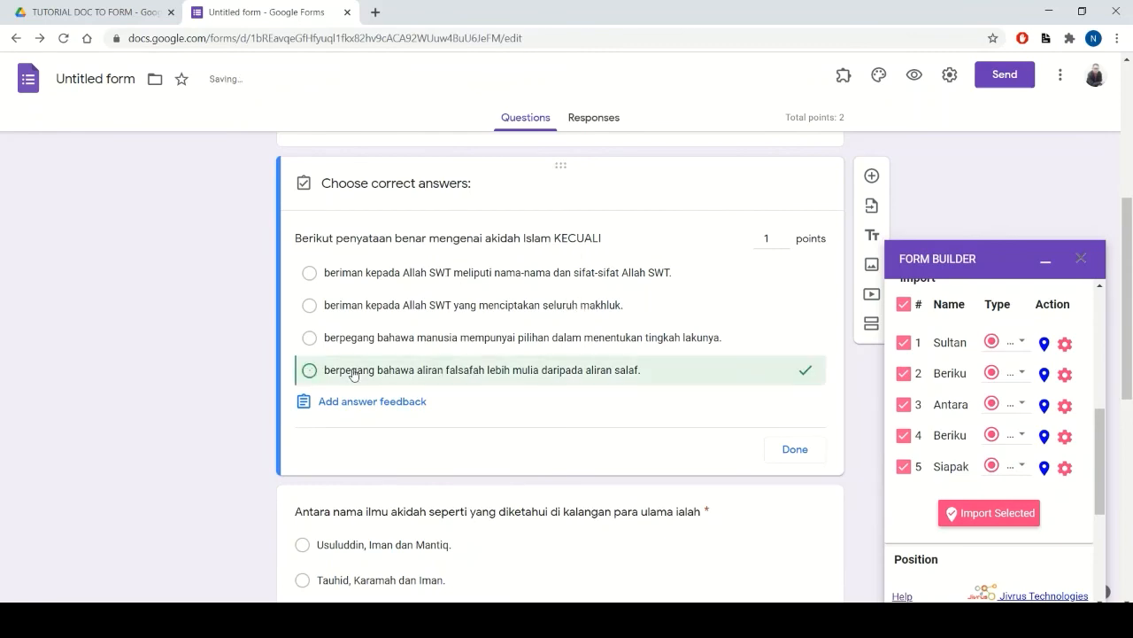
click(797, 449)
- Give the "Antara nama ilmu akidah" question 1 point and mark "Falsafah, Syariah dan Islam." as its correct answer
scroll(420, 382, down, 1)
scroll(419, 382, down, 3)
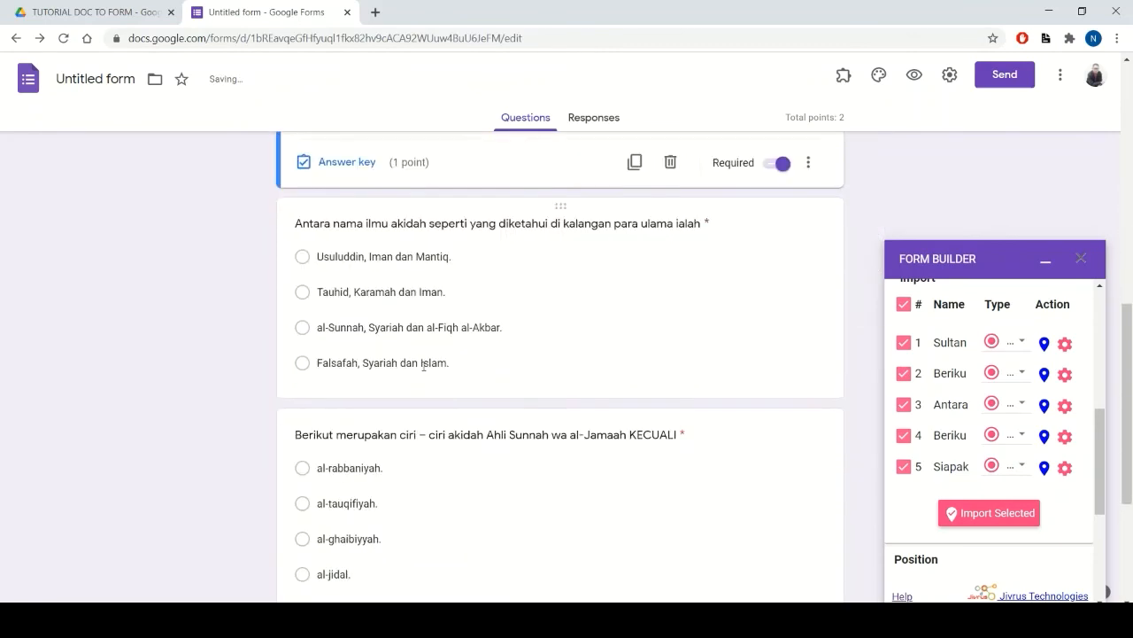
click(554, 240)
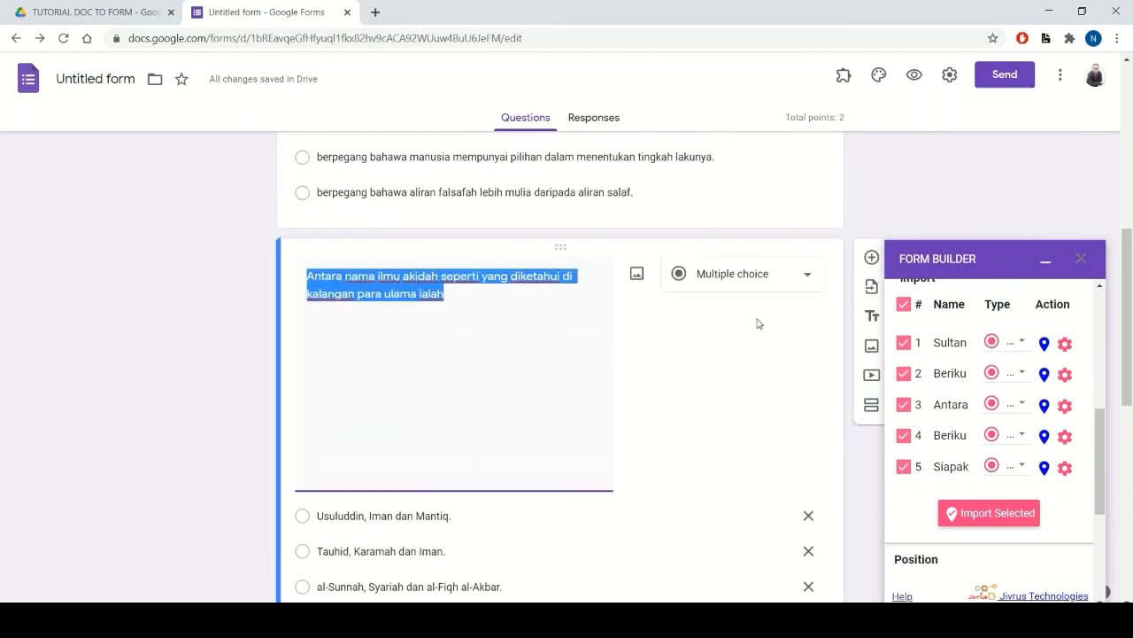
scroll(744, 369, down, 3)
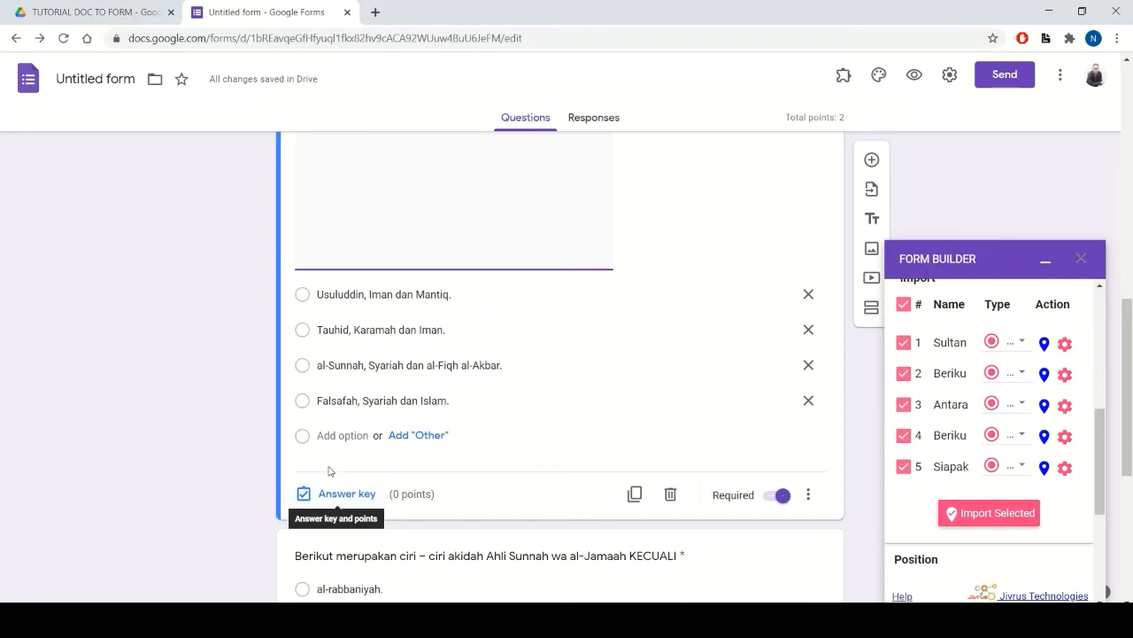
scroll(314, 460, up, 1)
scroll(337, 496, down, 1)
click(348, 494)
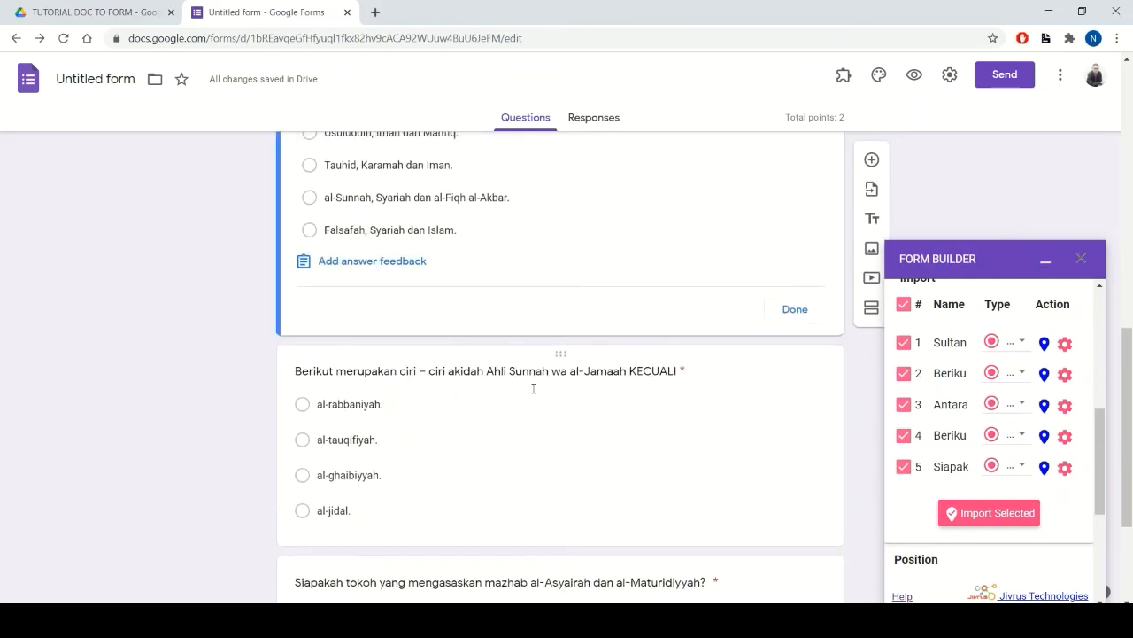
click(783, 316)
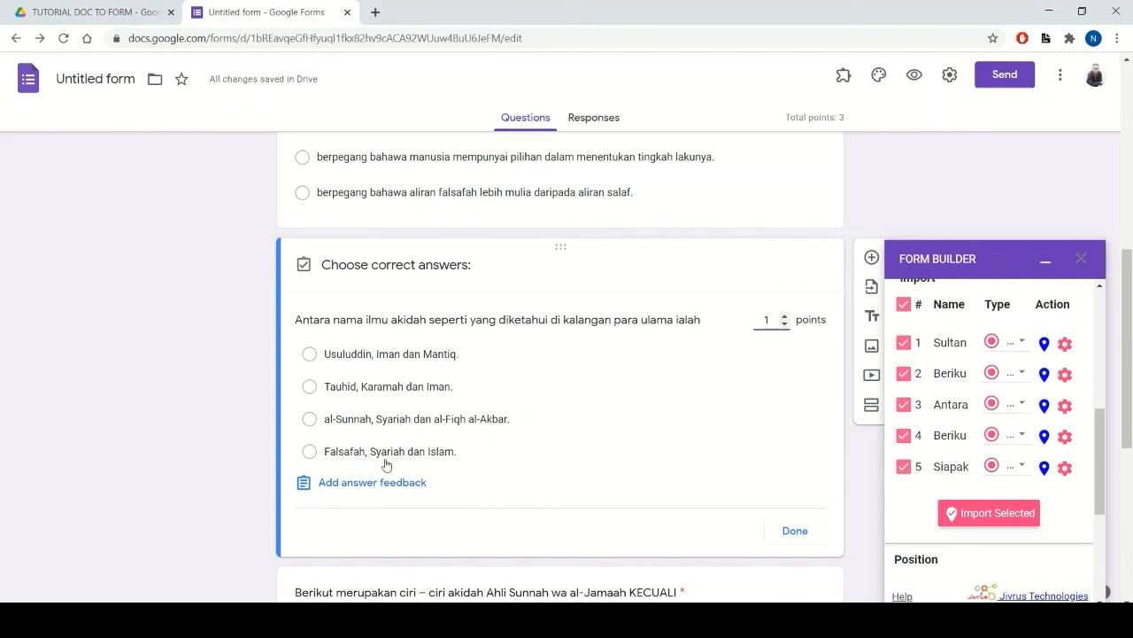
click(325, 453)
click(790, 530)
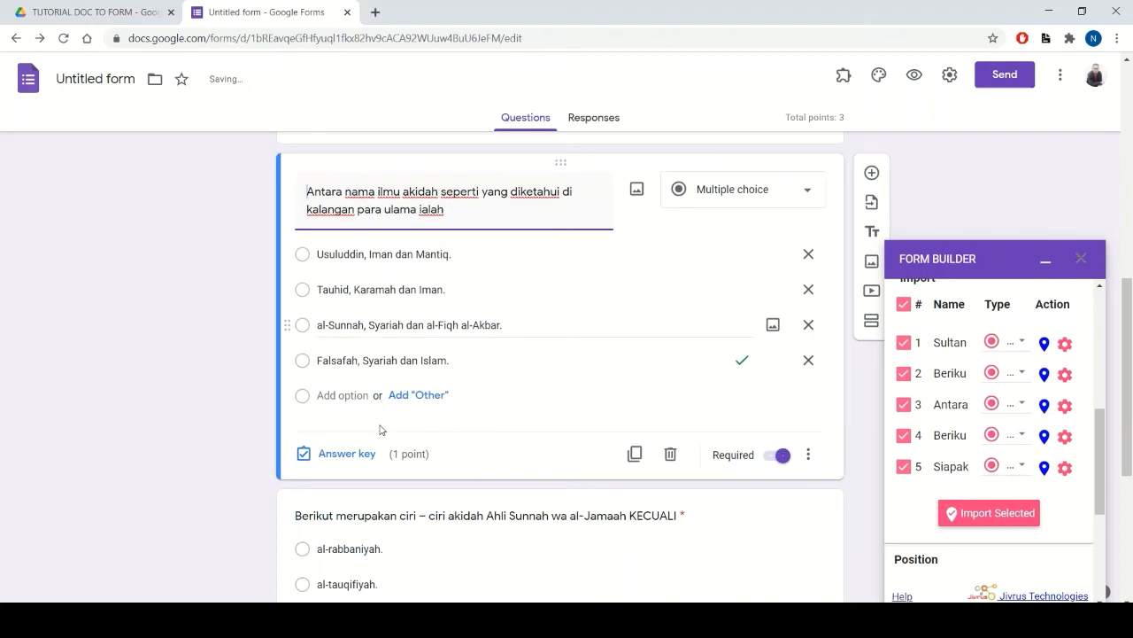
- Give the question about "ciri akidah Ahli Sunnah wa al-Jamaah KECUALI" 1 point and mark "al-jidal." as its correct answer
scroll(422, 363, down, 3)
click(422, 362)
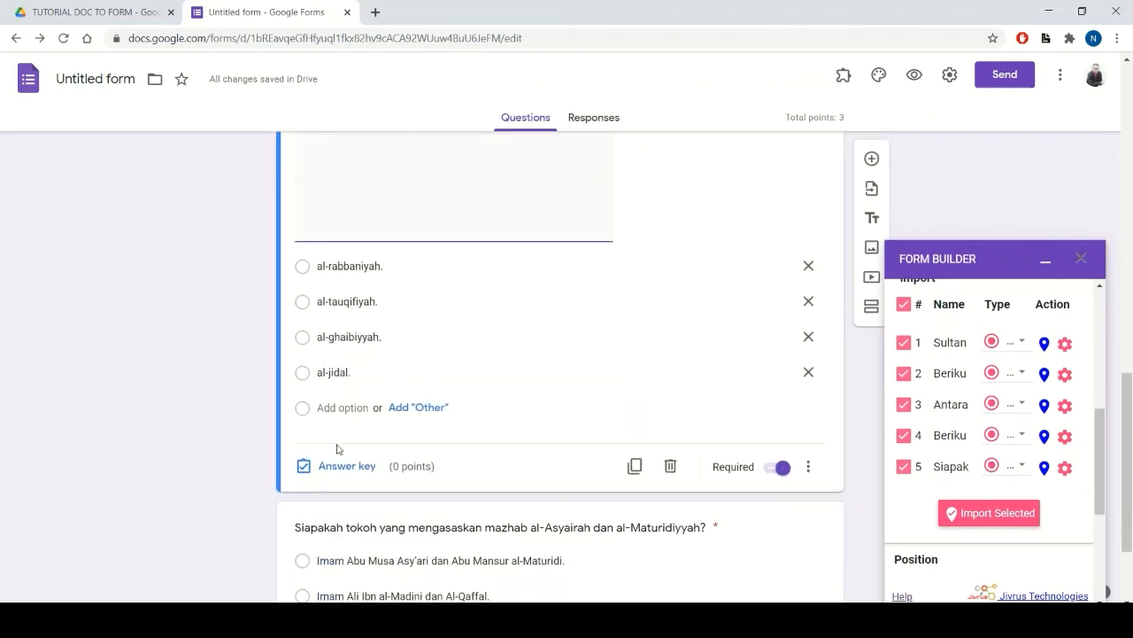
click(344, 465)
click(785, 293)
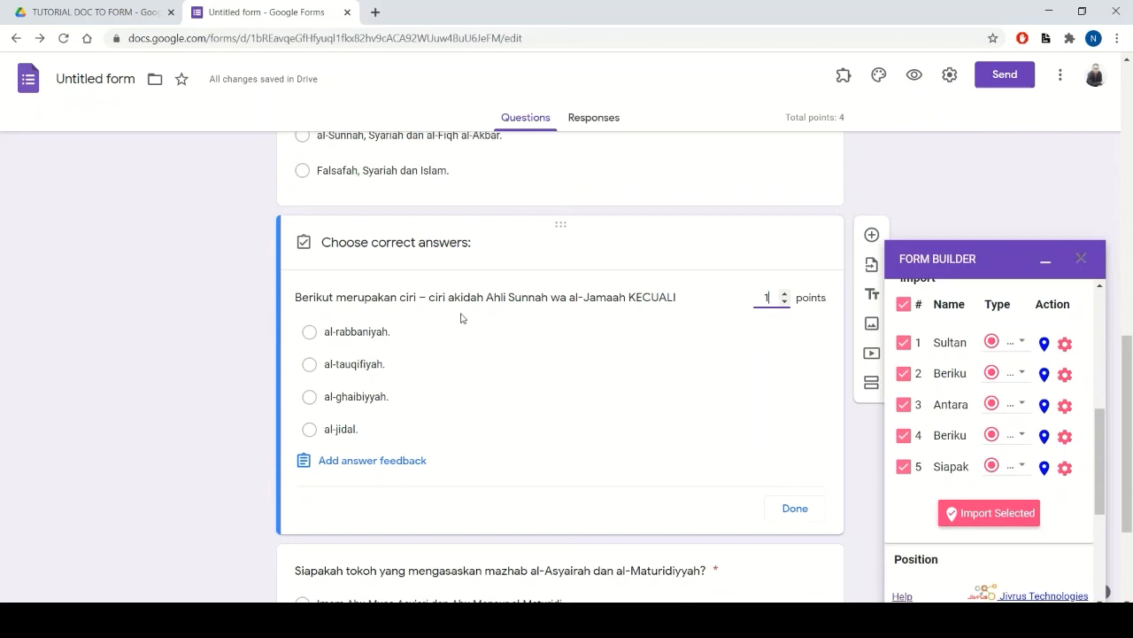
click(320, 434)
click(766, 513)
- Mark "Imam Abu Hasan Asy'ari dan Abu Mansur al-Maturidi." as the correct answer to the "Siapakah tokoh" question
scroll(425, 452, down, 2)
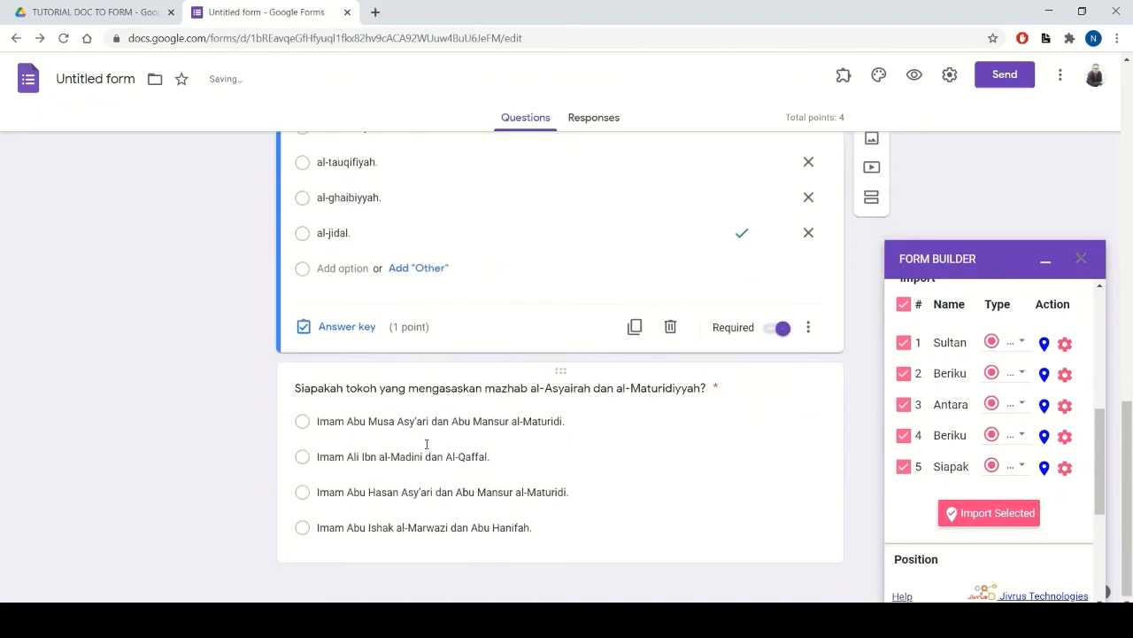
click(371, 500)
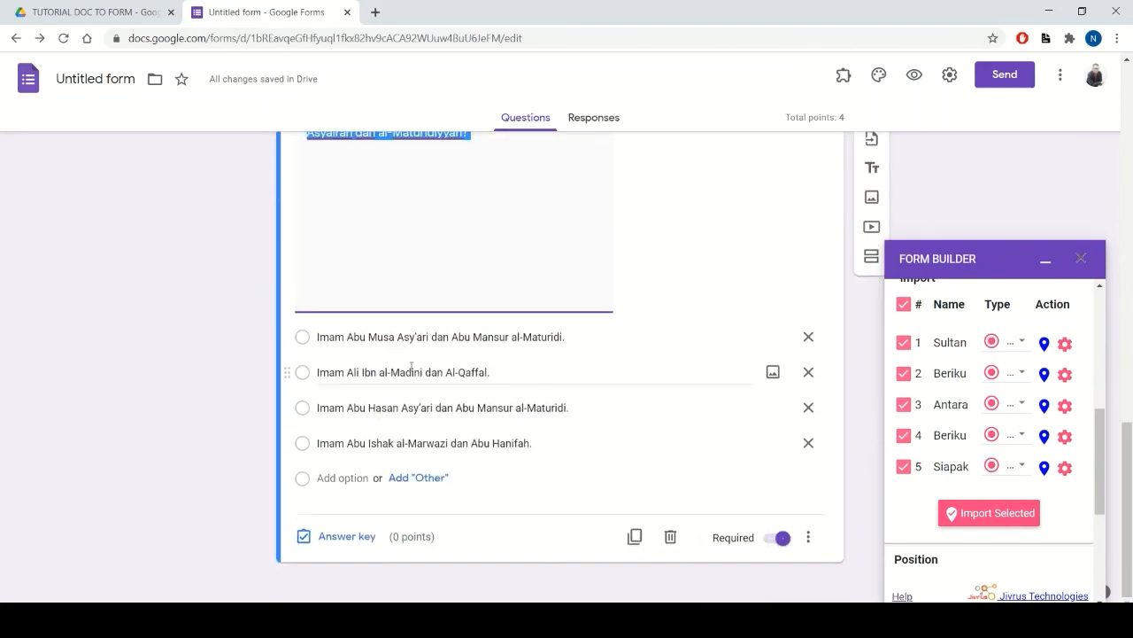
click(350, 535)
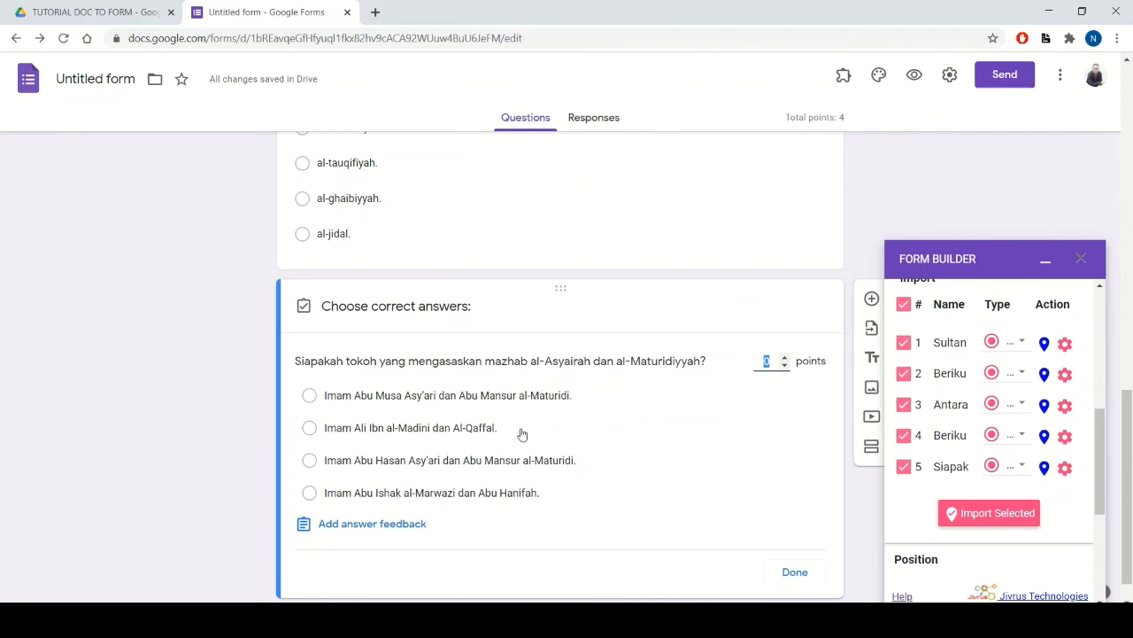
click(434, 462)
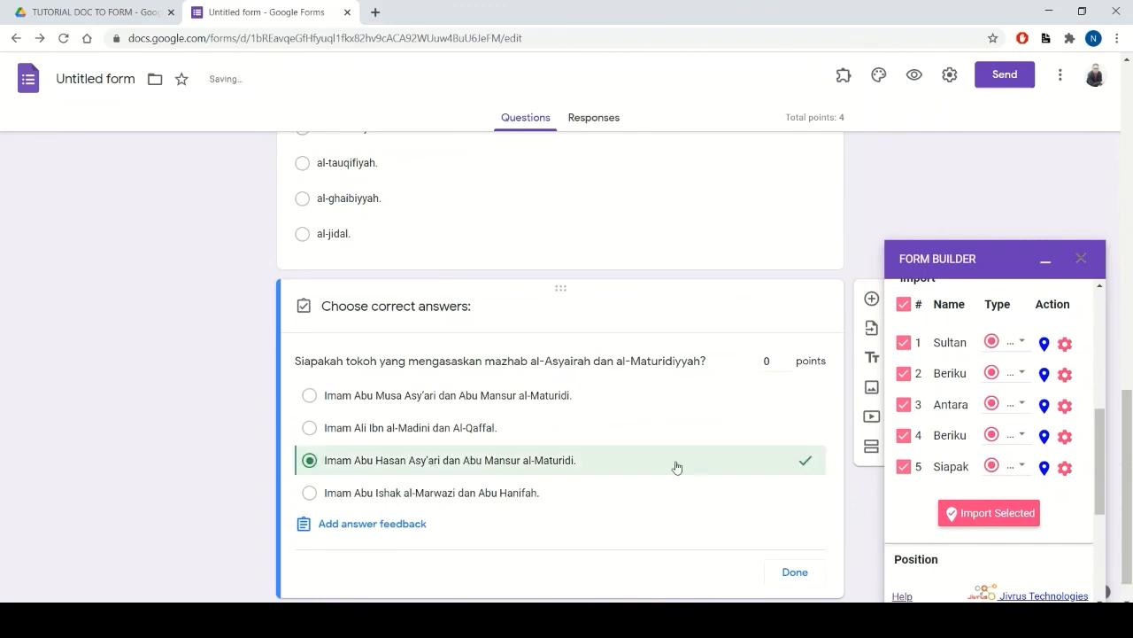
click(795, 573)
- Minimize the Form Builder add-on window so it no longer covers the form
scroll(277, 377, up, 3)
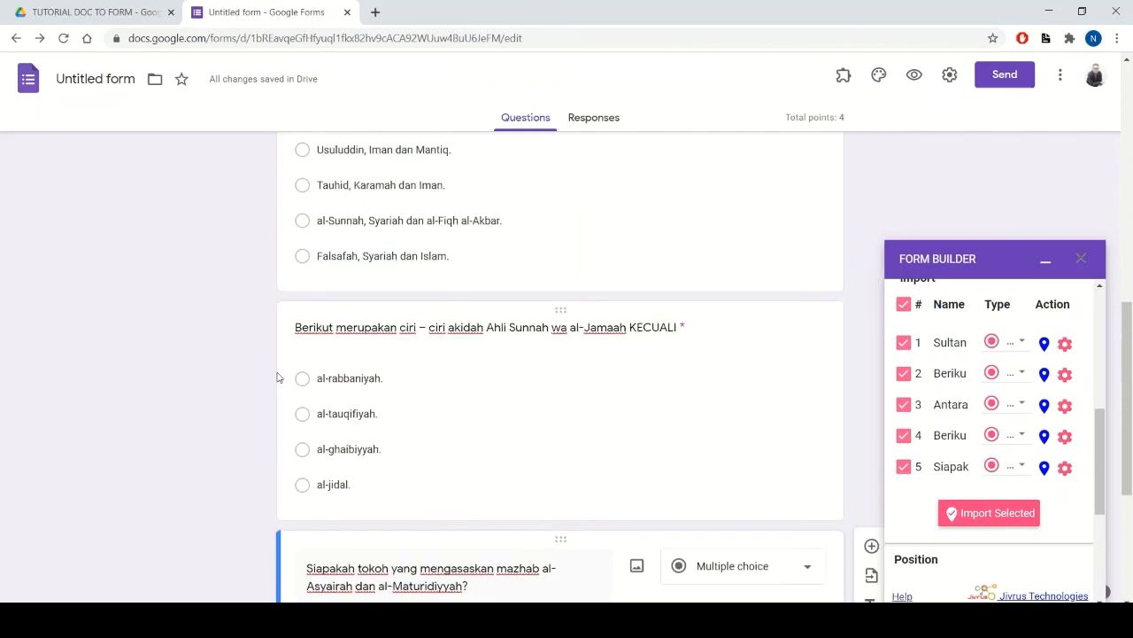
scroll(277, 378, up, 7)
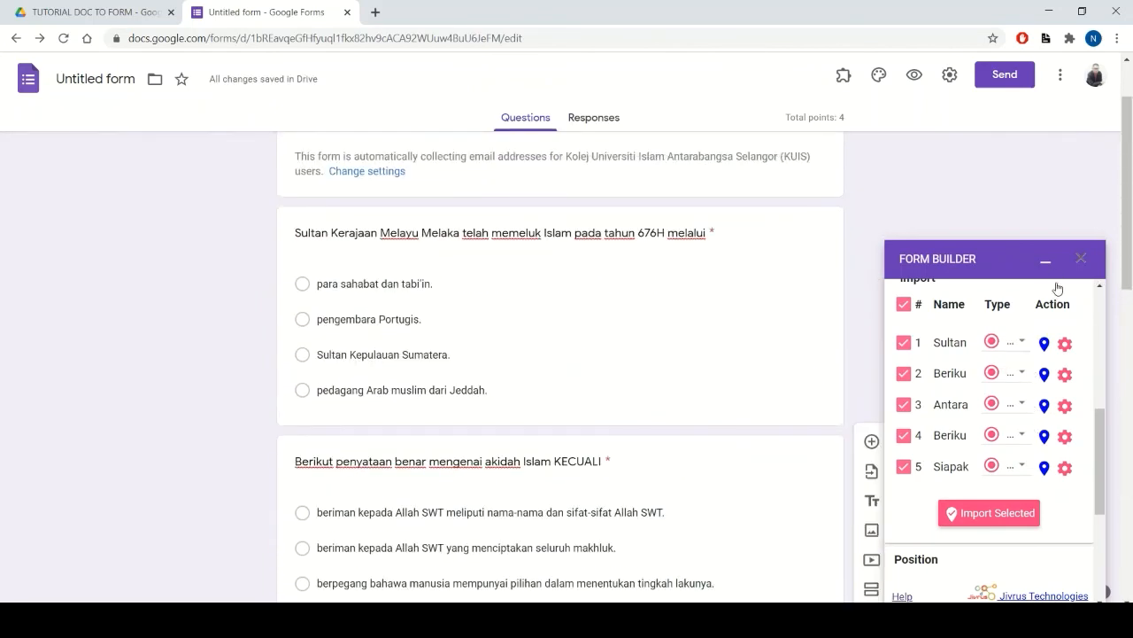
click(1045, 262)
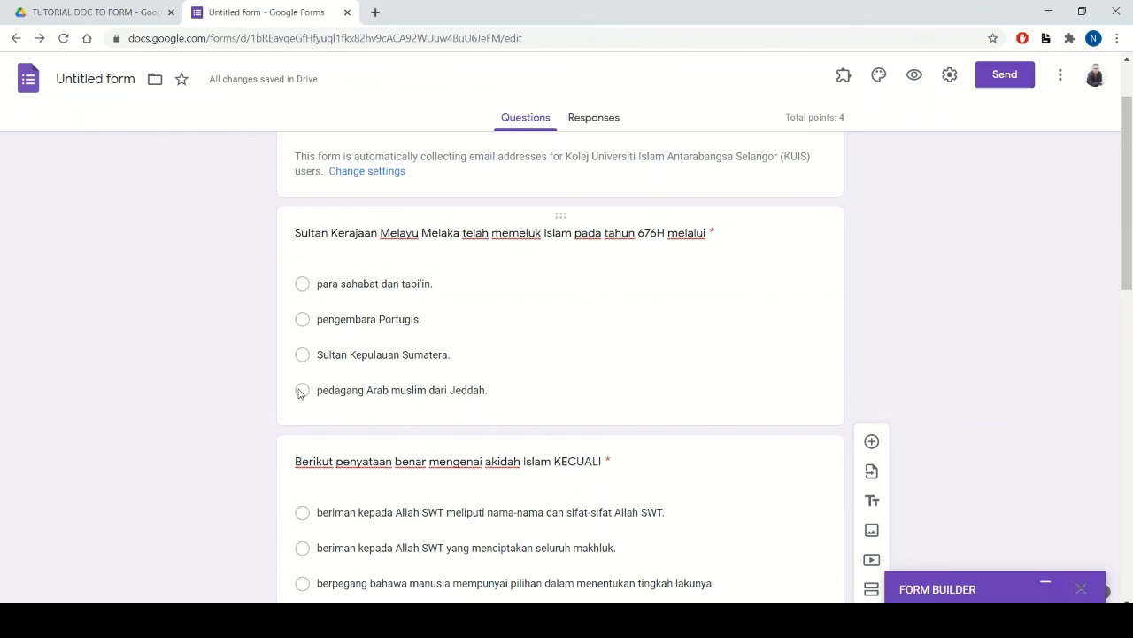
- Change the form's title to "SOALAN KUIZ FEBRUARI PENGANTAR AKIDAH"
scroll(298, 394, up, 2)
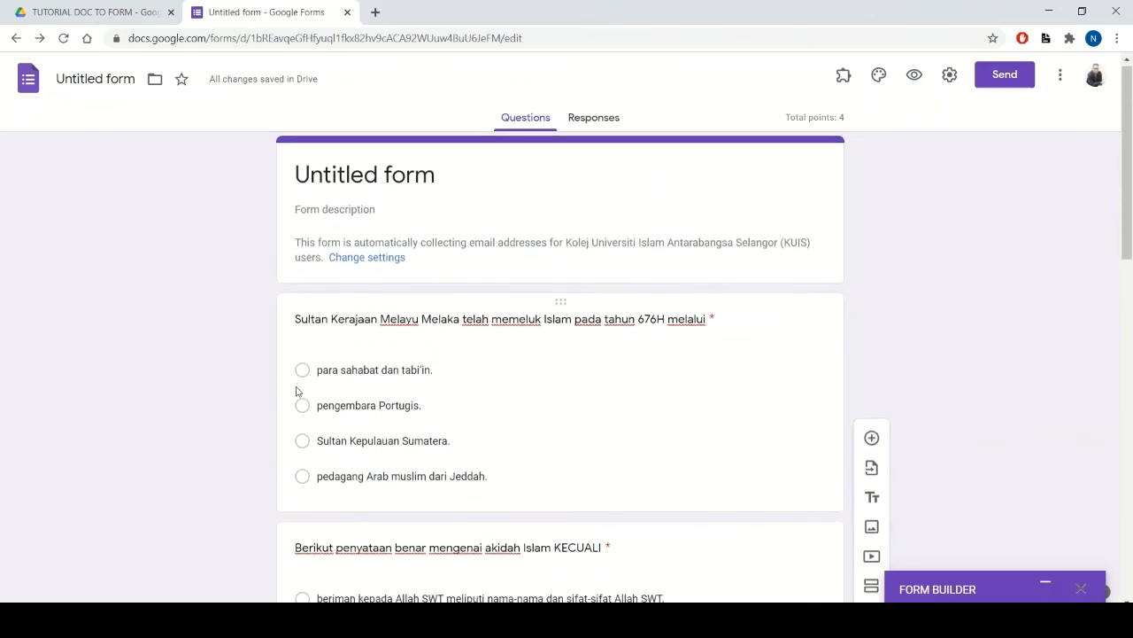
scroll(297, 393, down, 3)
scroll(297, 392, up, 3)
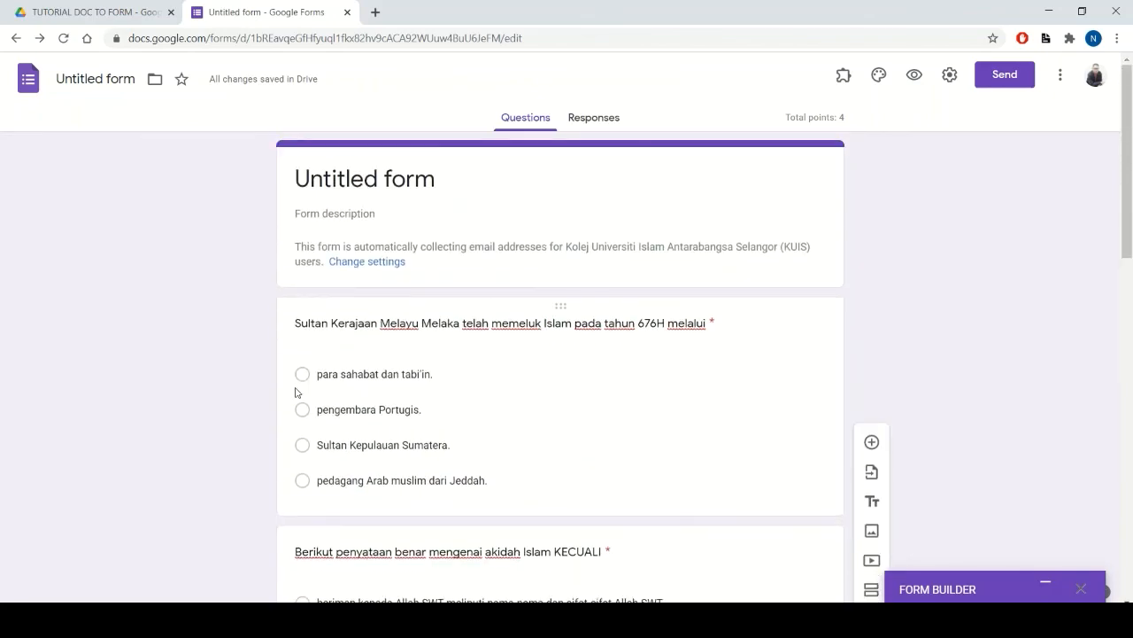
click(383, 181)
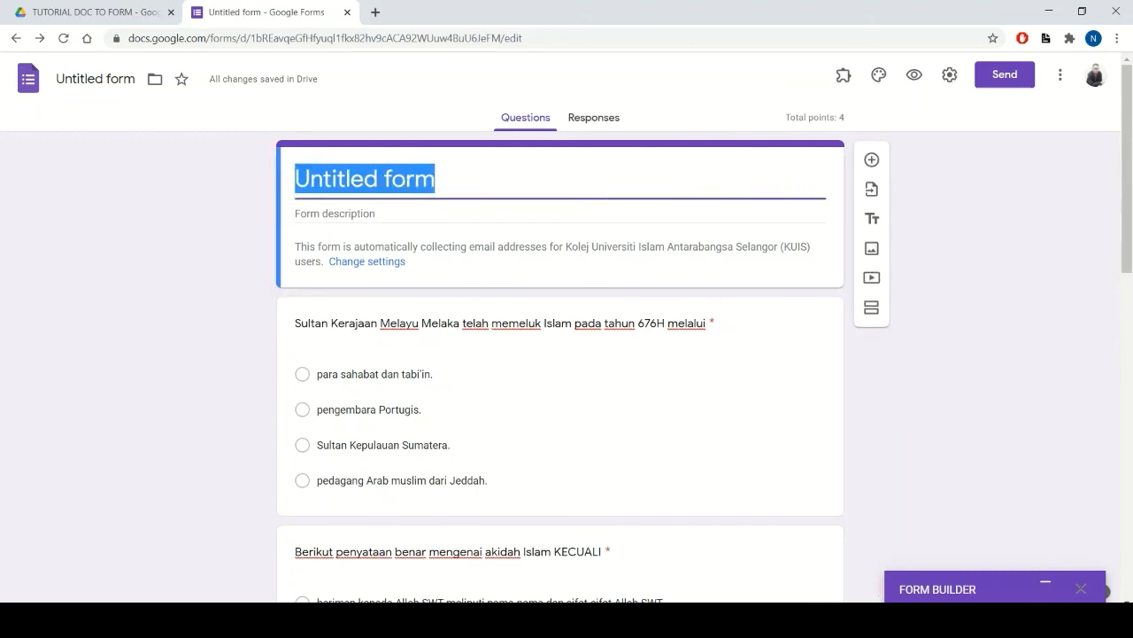
text(SOALAN KU)
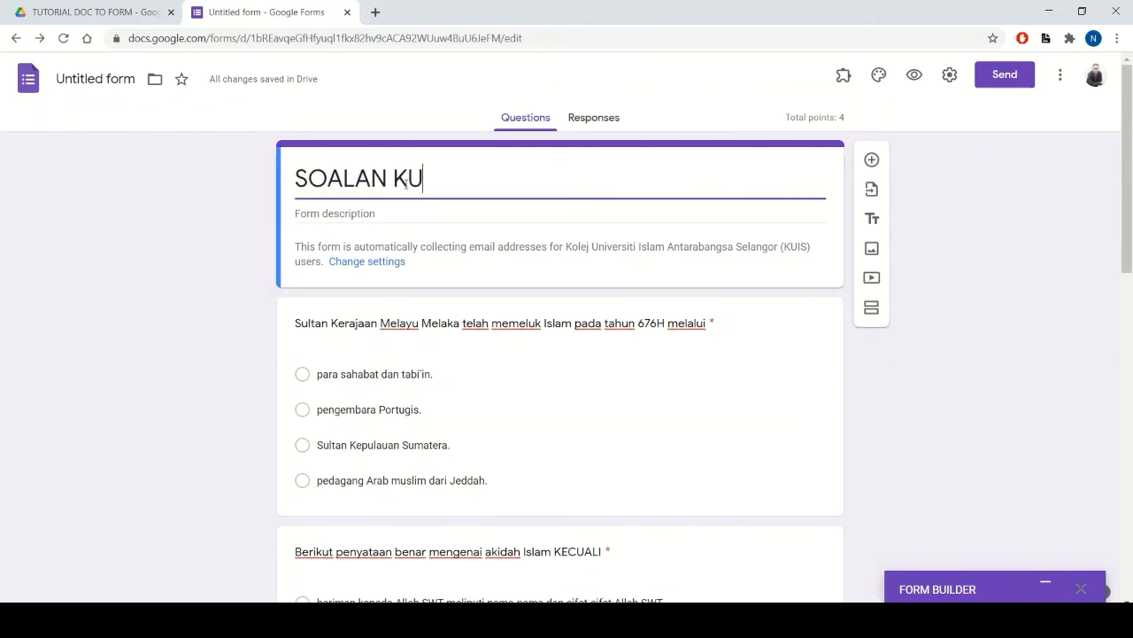
text(IZ FEBRUARI)
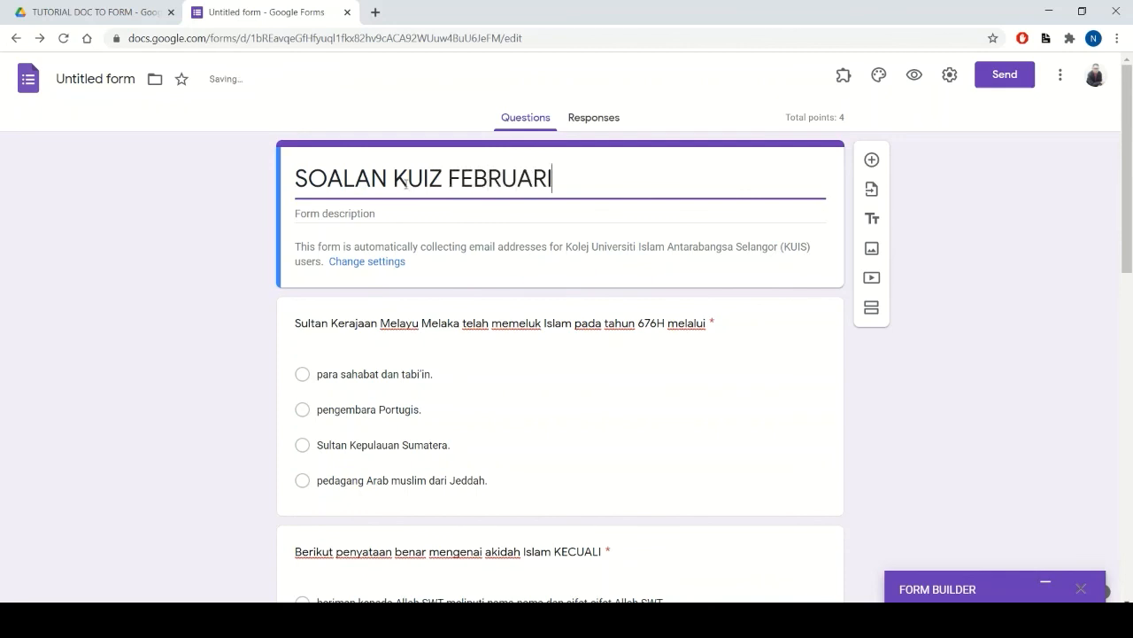
text( PENGANTAR AKIDAH)
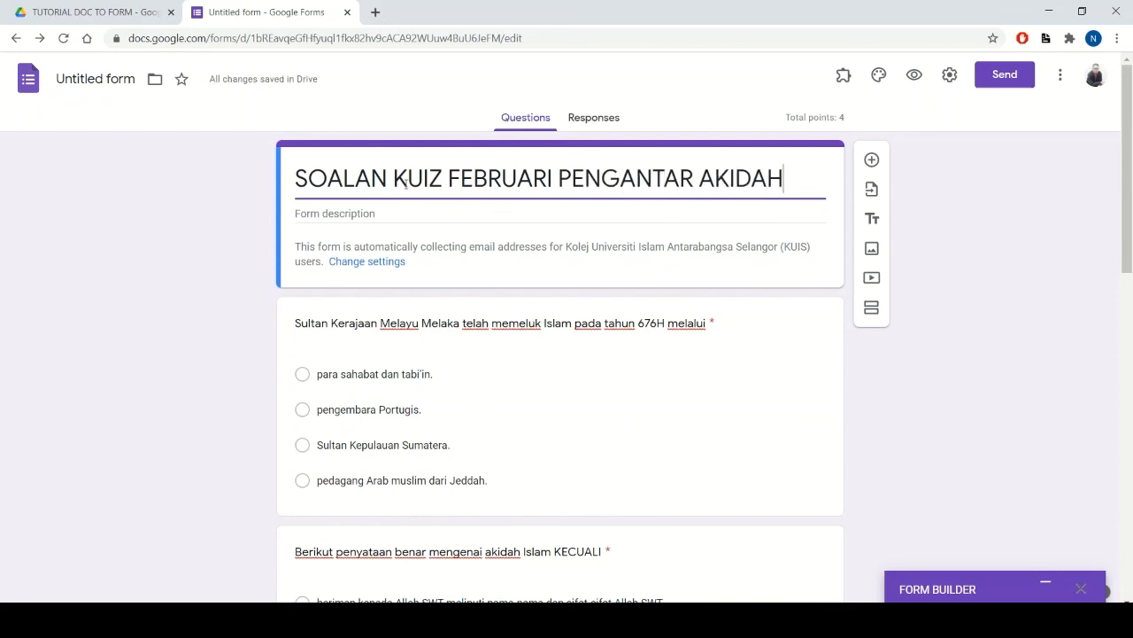
- Add the form description "Sila jawab semua soalan." and name the form file "SOALAN KUIZ FEBRUARI PENGANTAR AKIDAH"
click(306, 213)
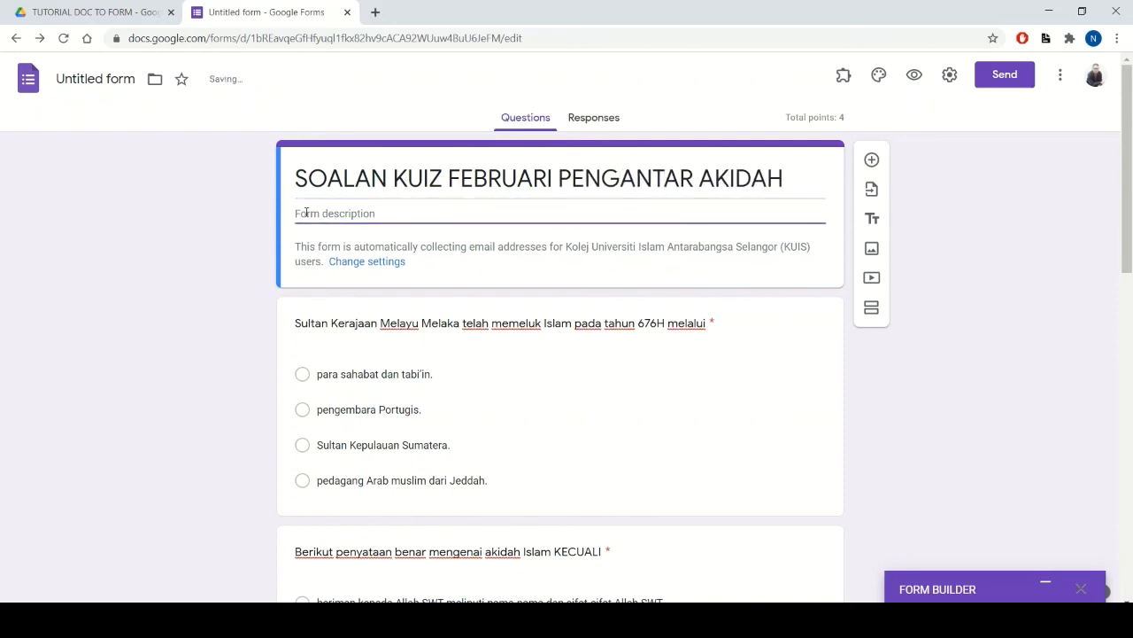
text(Sila jawab s)
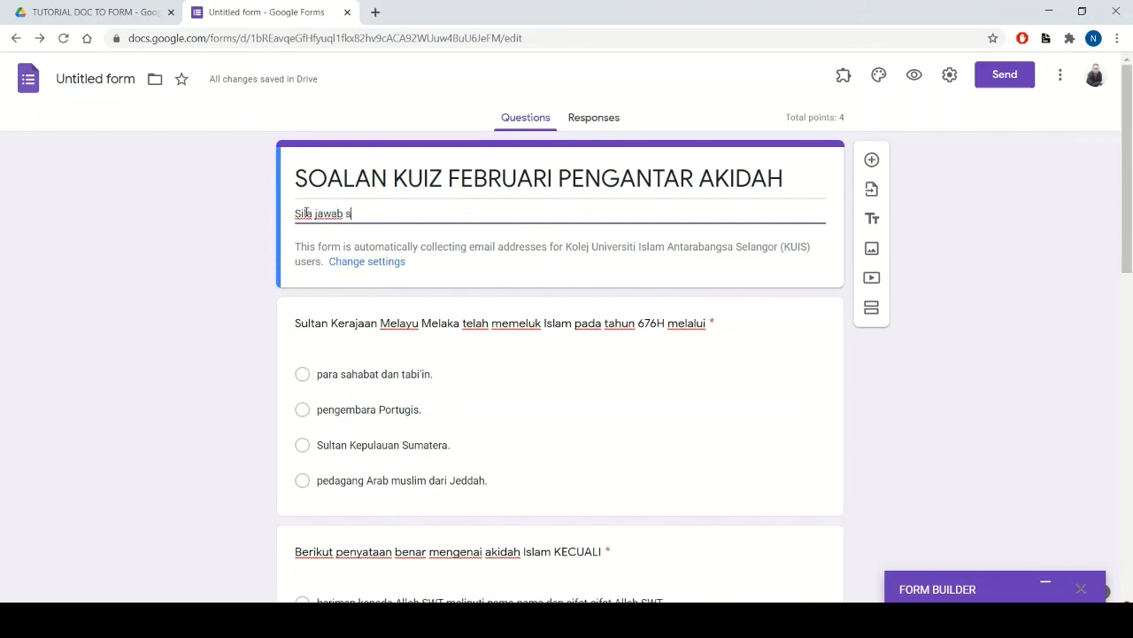
text(emua soalan.)
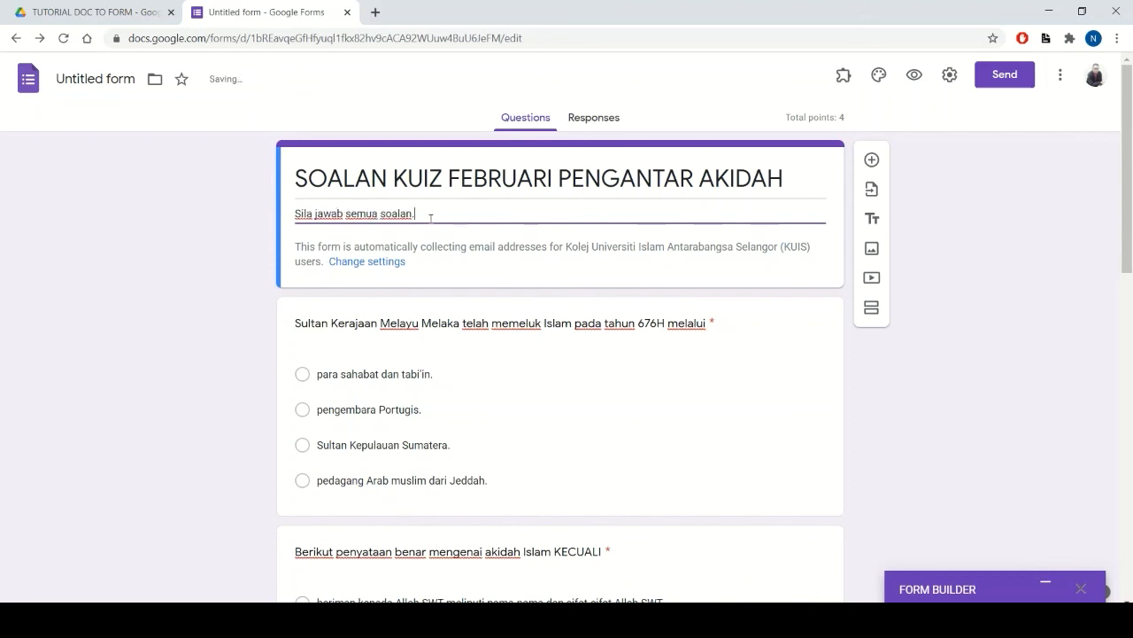
click(71, 78)
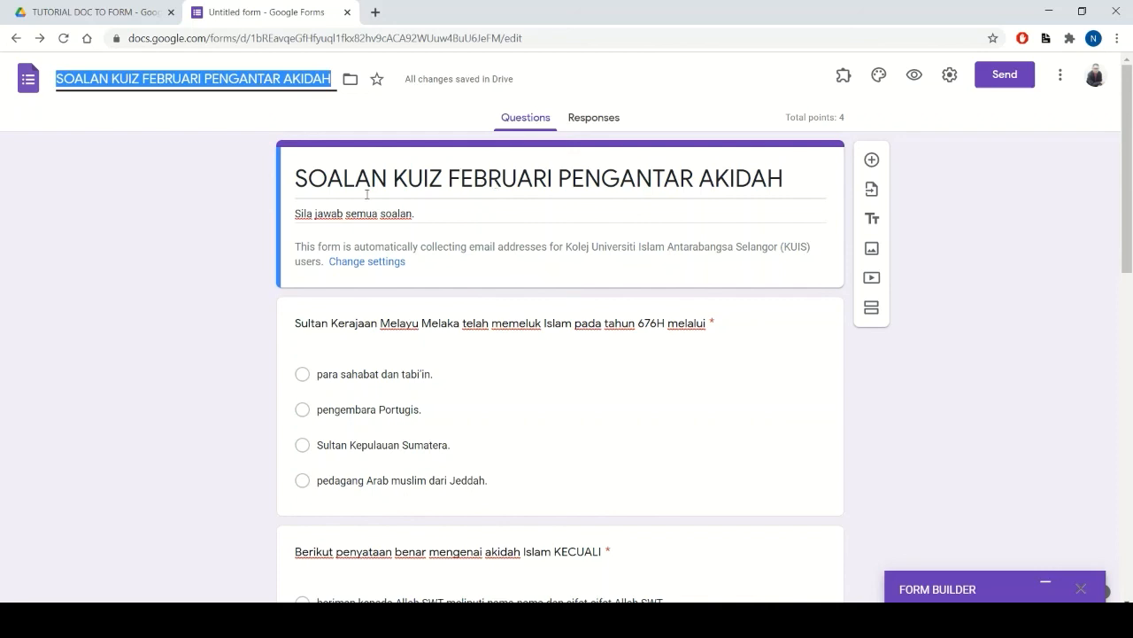
click(79, 78)
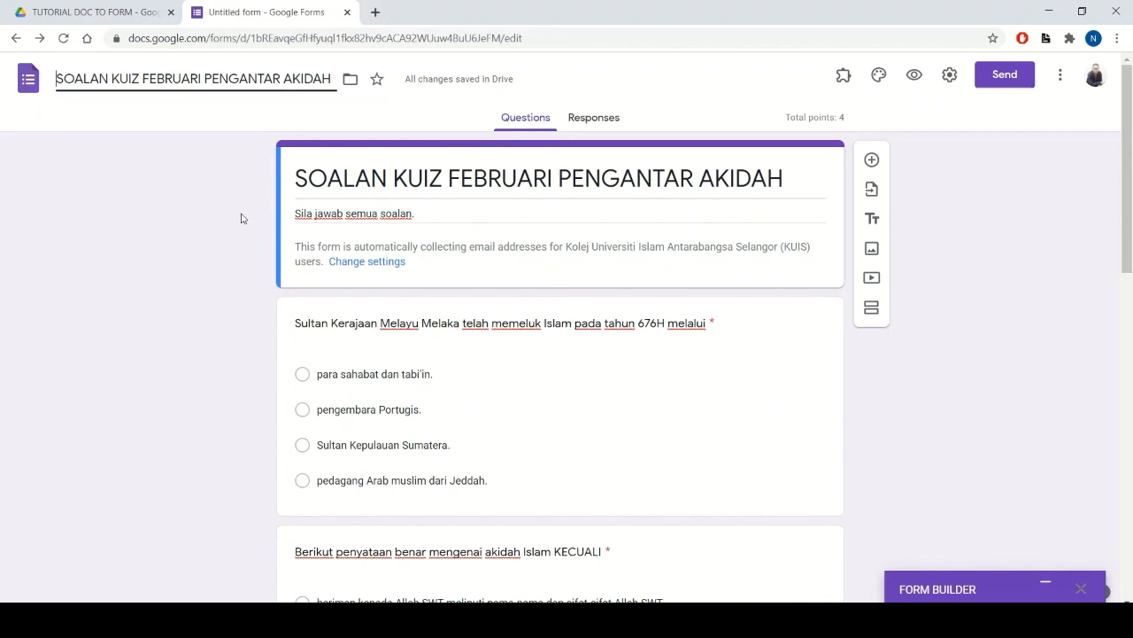
- Preview the form as respondents see it and review all its questions down to the end
click(914, 75)
scroll(608, 269, down, 4)
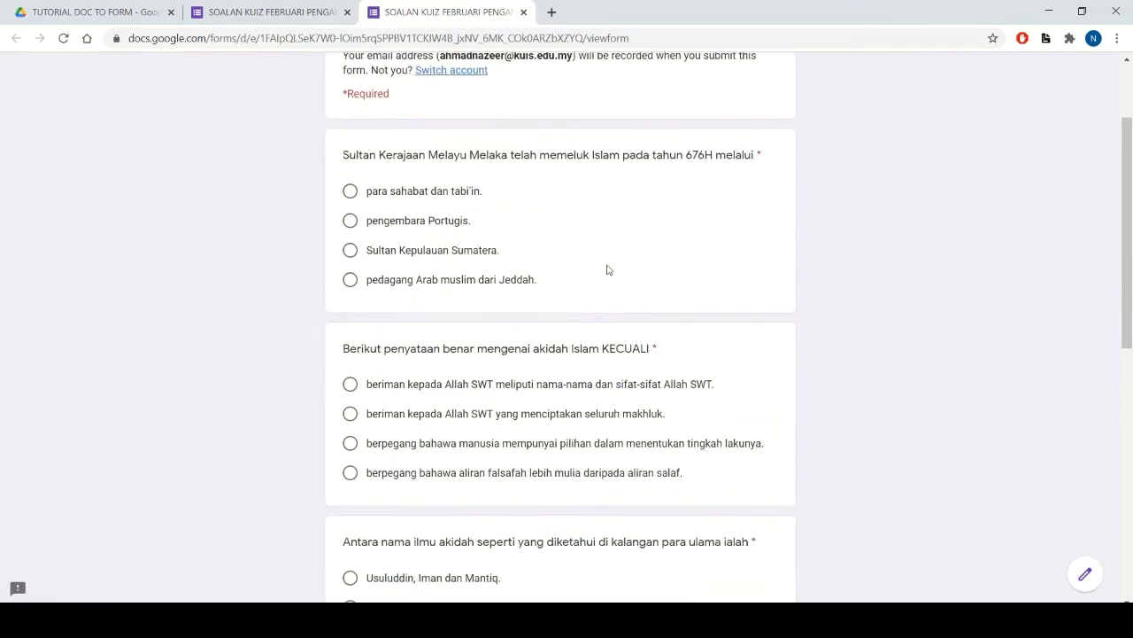
scroll(608, 269, down, 4)
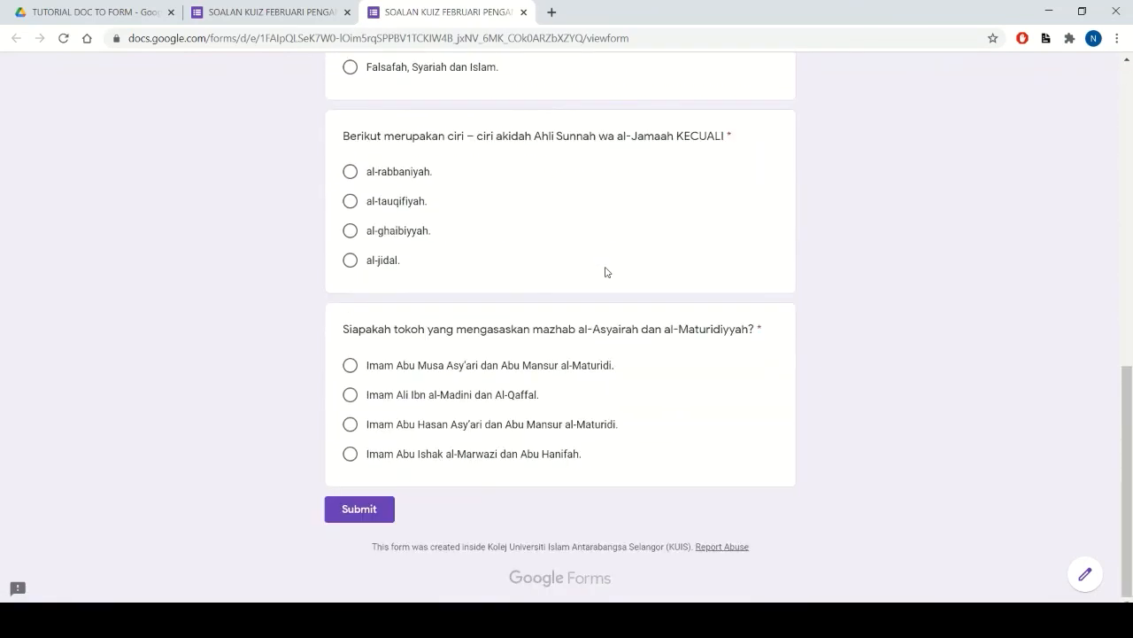
scroll(459, 441, up, 1)
scroll(459, 441, down, 1)
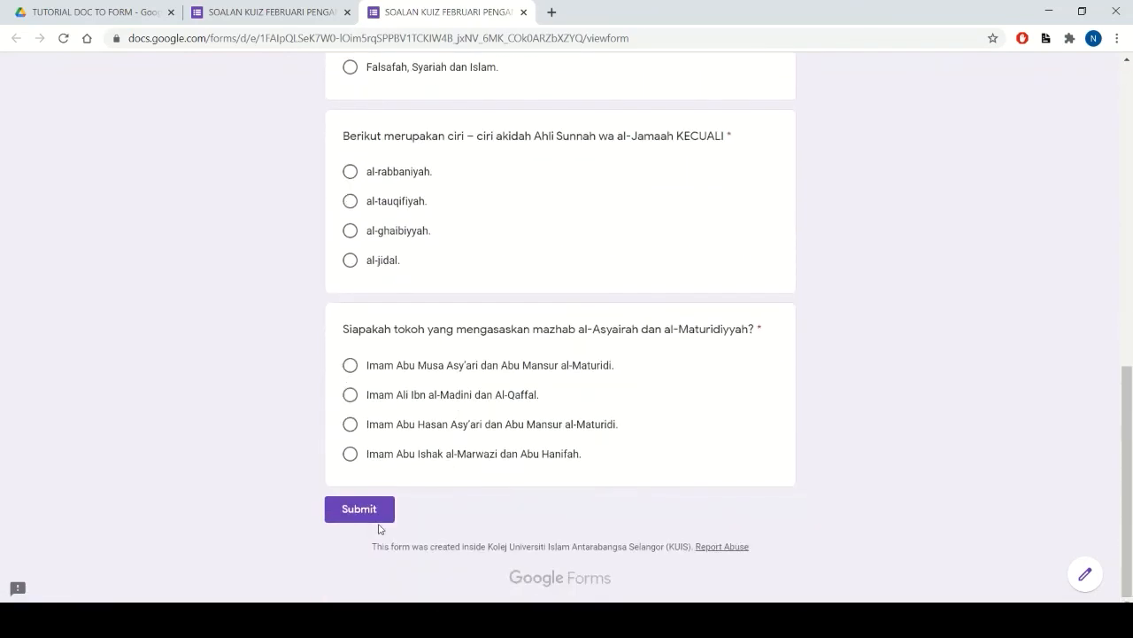